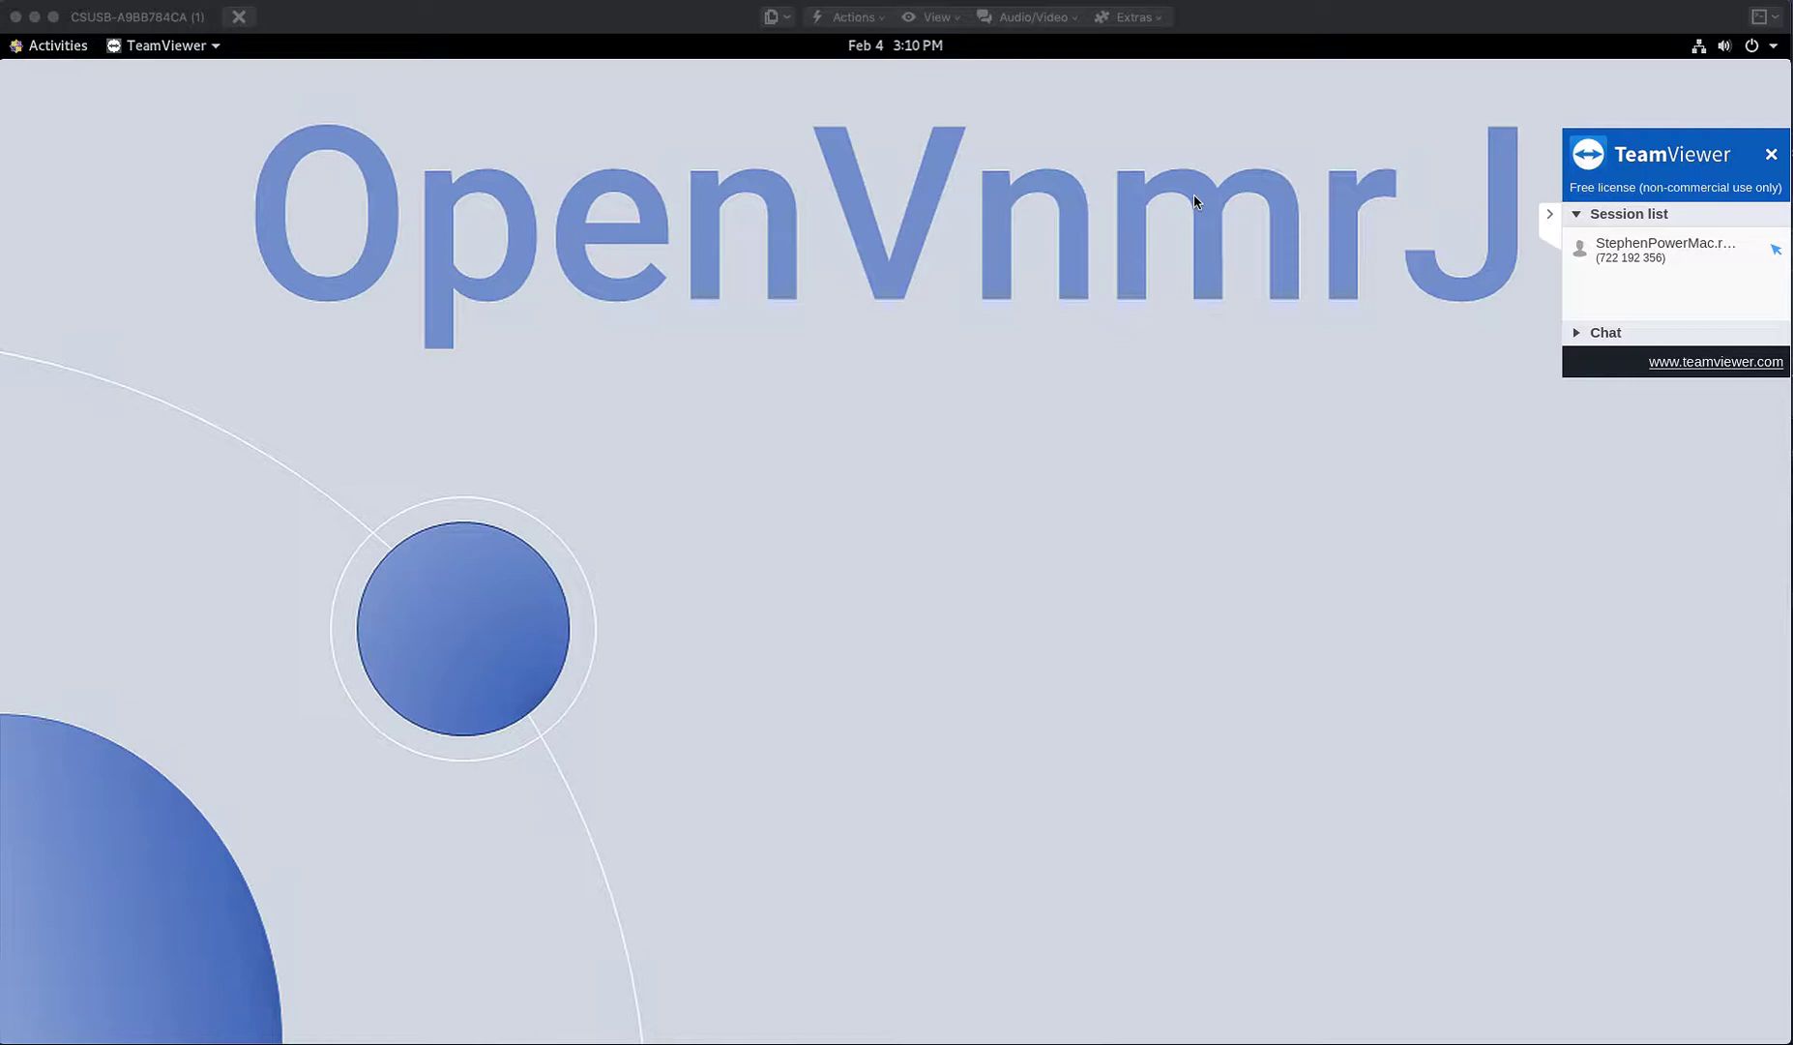
Step: Launch OpenVnmrJ by searching 'ope' in the GNOME Activities overview
{"action": "left_click", "coordinate": [70, 48]}
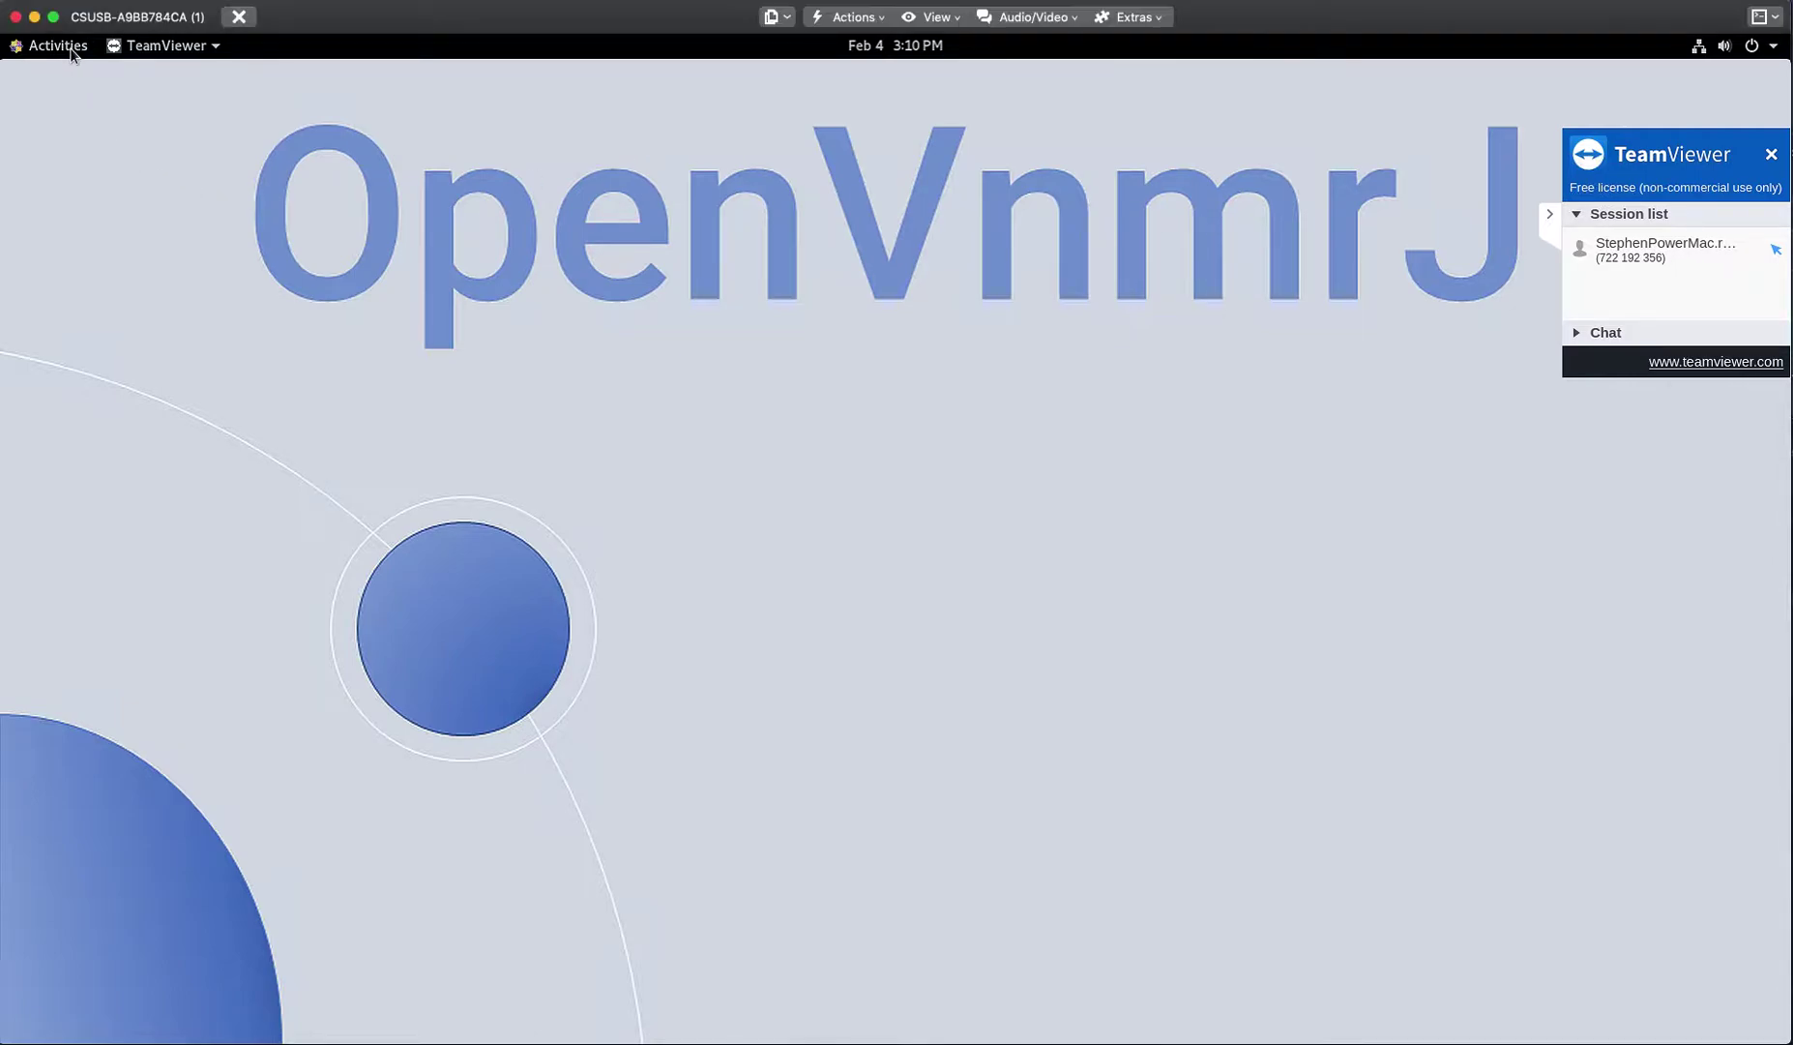
{"action": "left_click", "coordinate": [53, 47]}
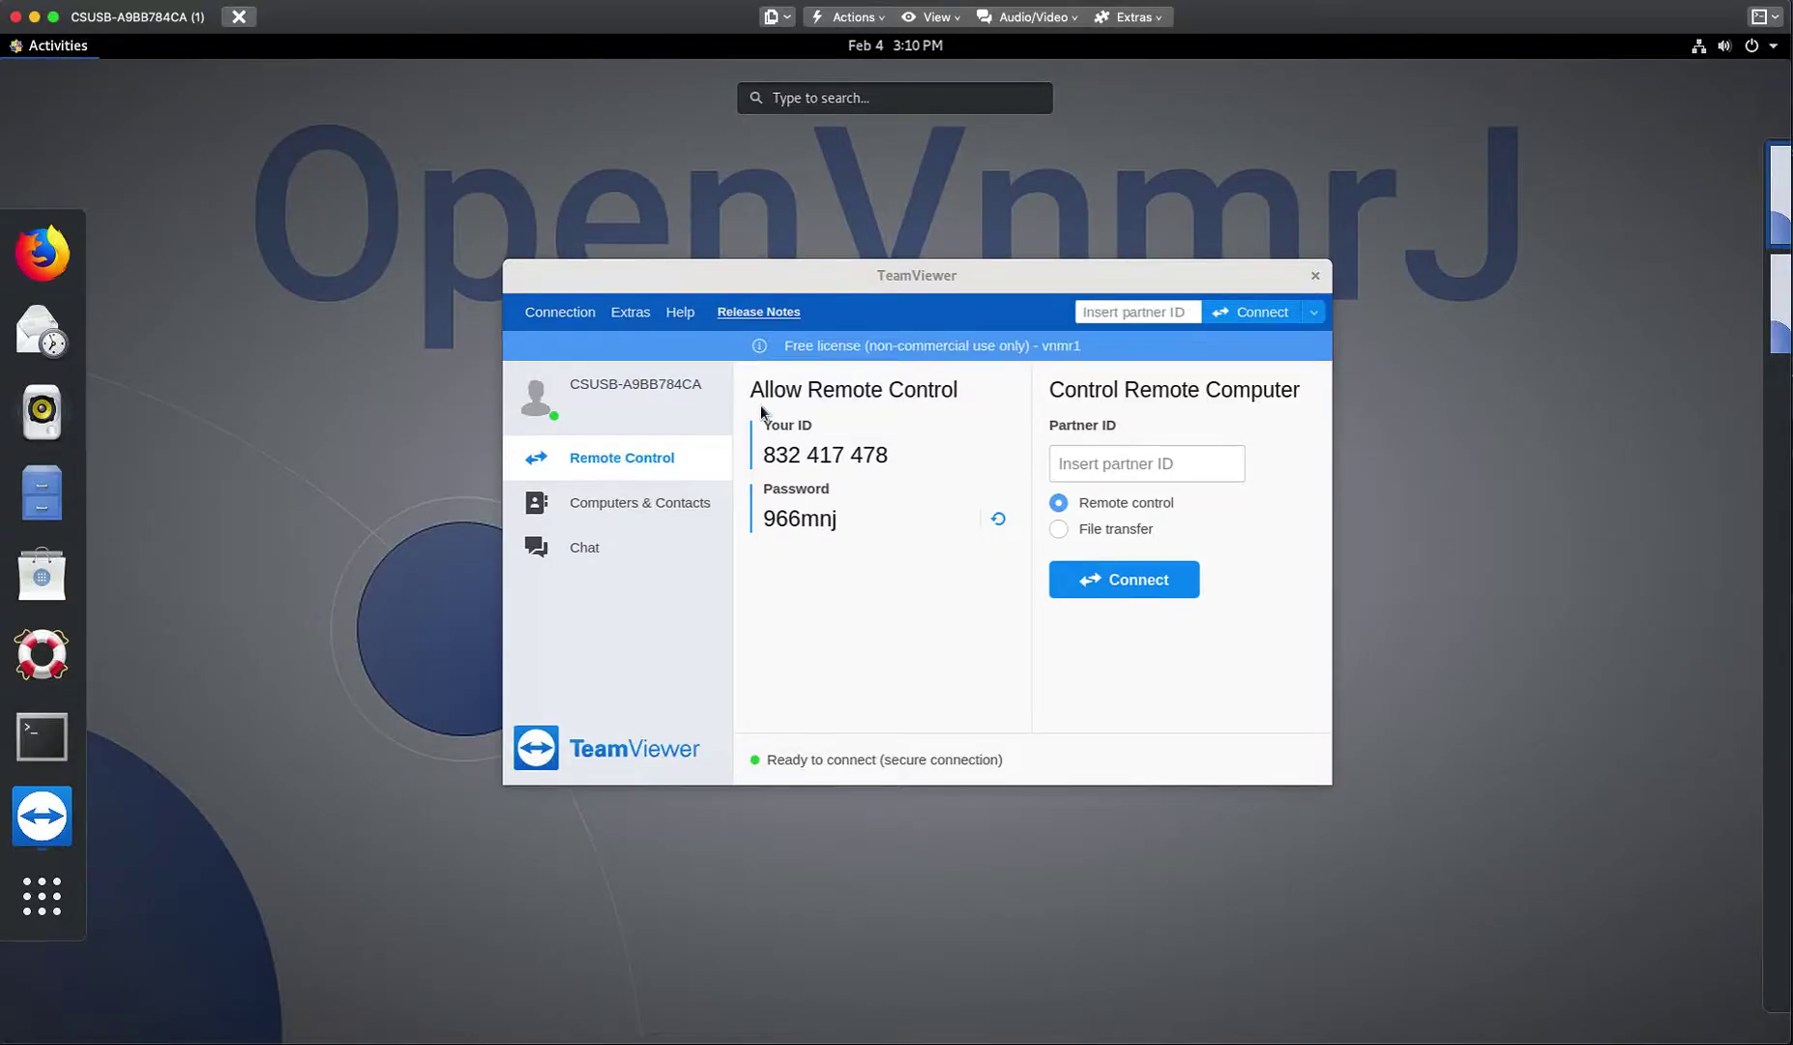
{"action": "left_click", "coordinate": [842, 100]}
{"action": "type", "text": "ope"}
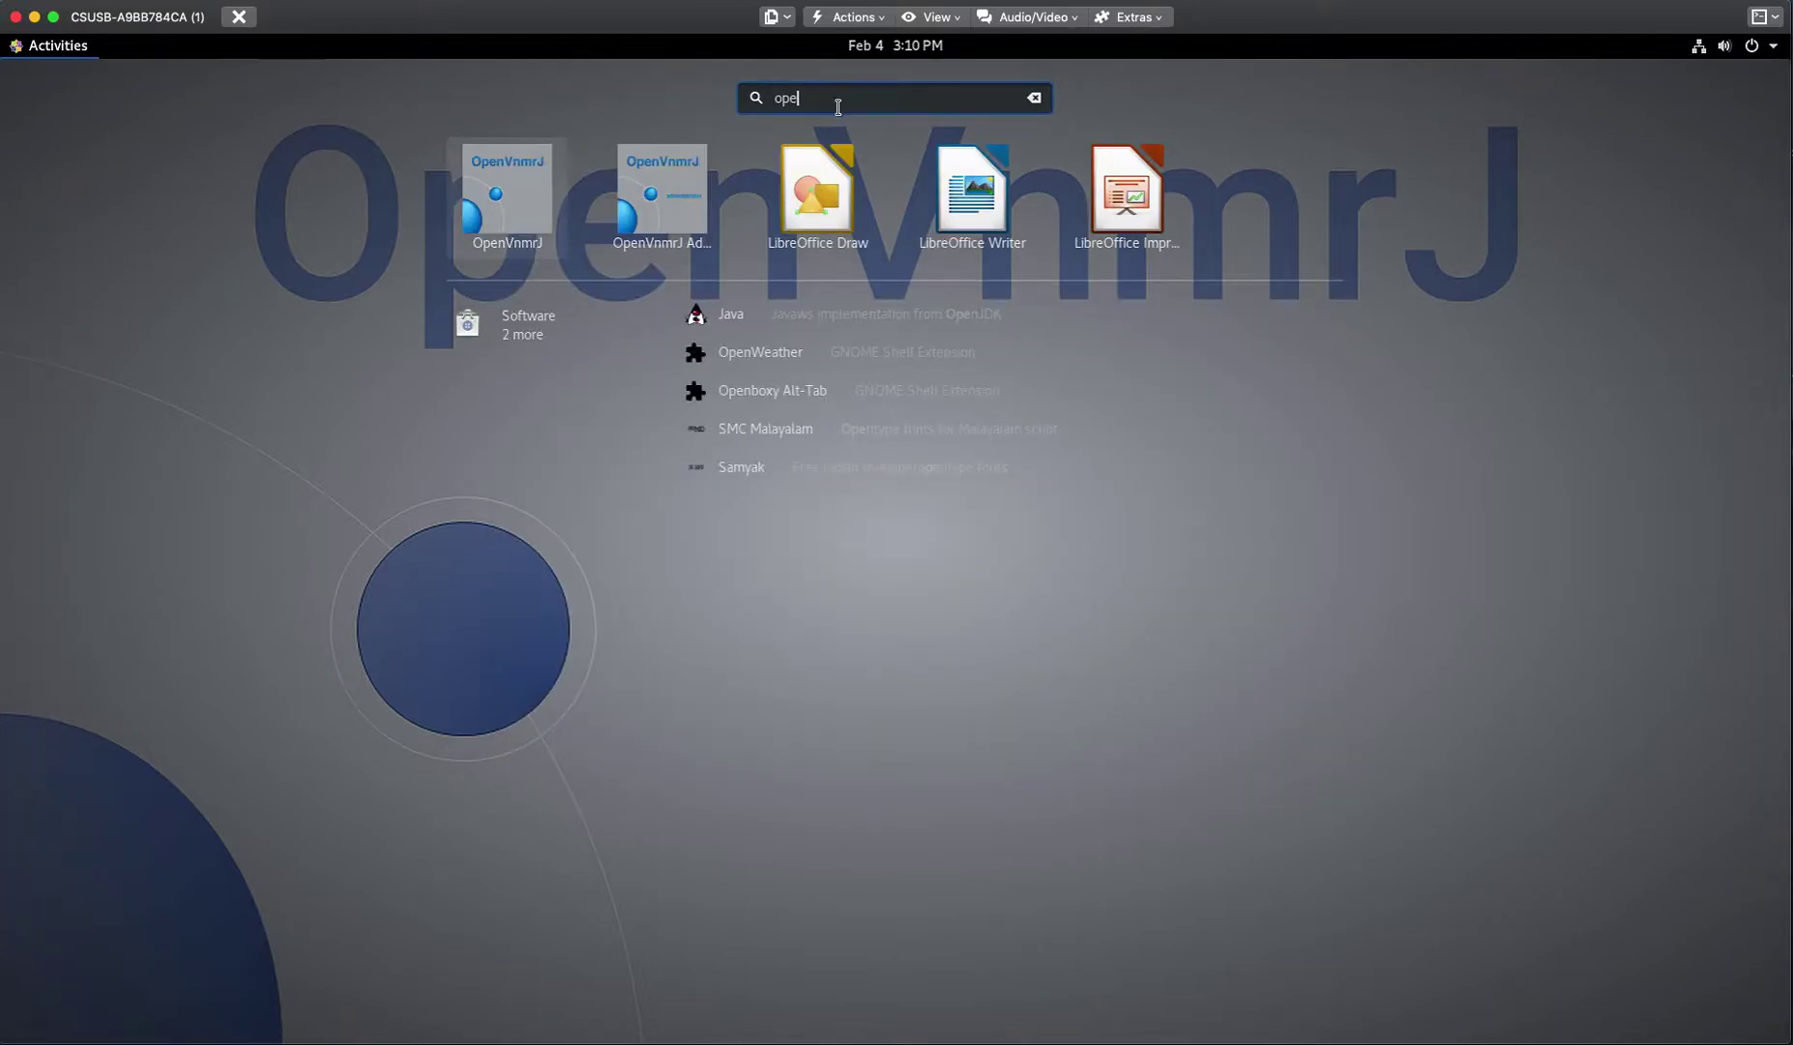
{"action": "left_click", "coordinate": [526, 184]}
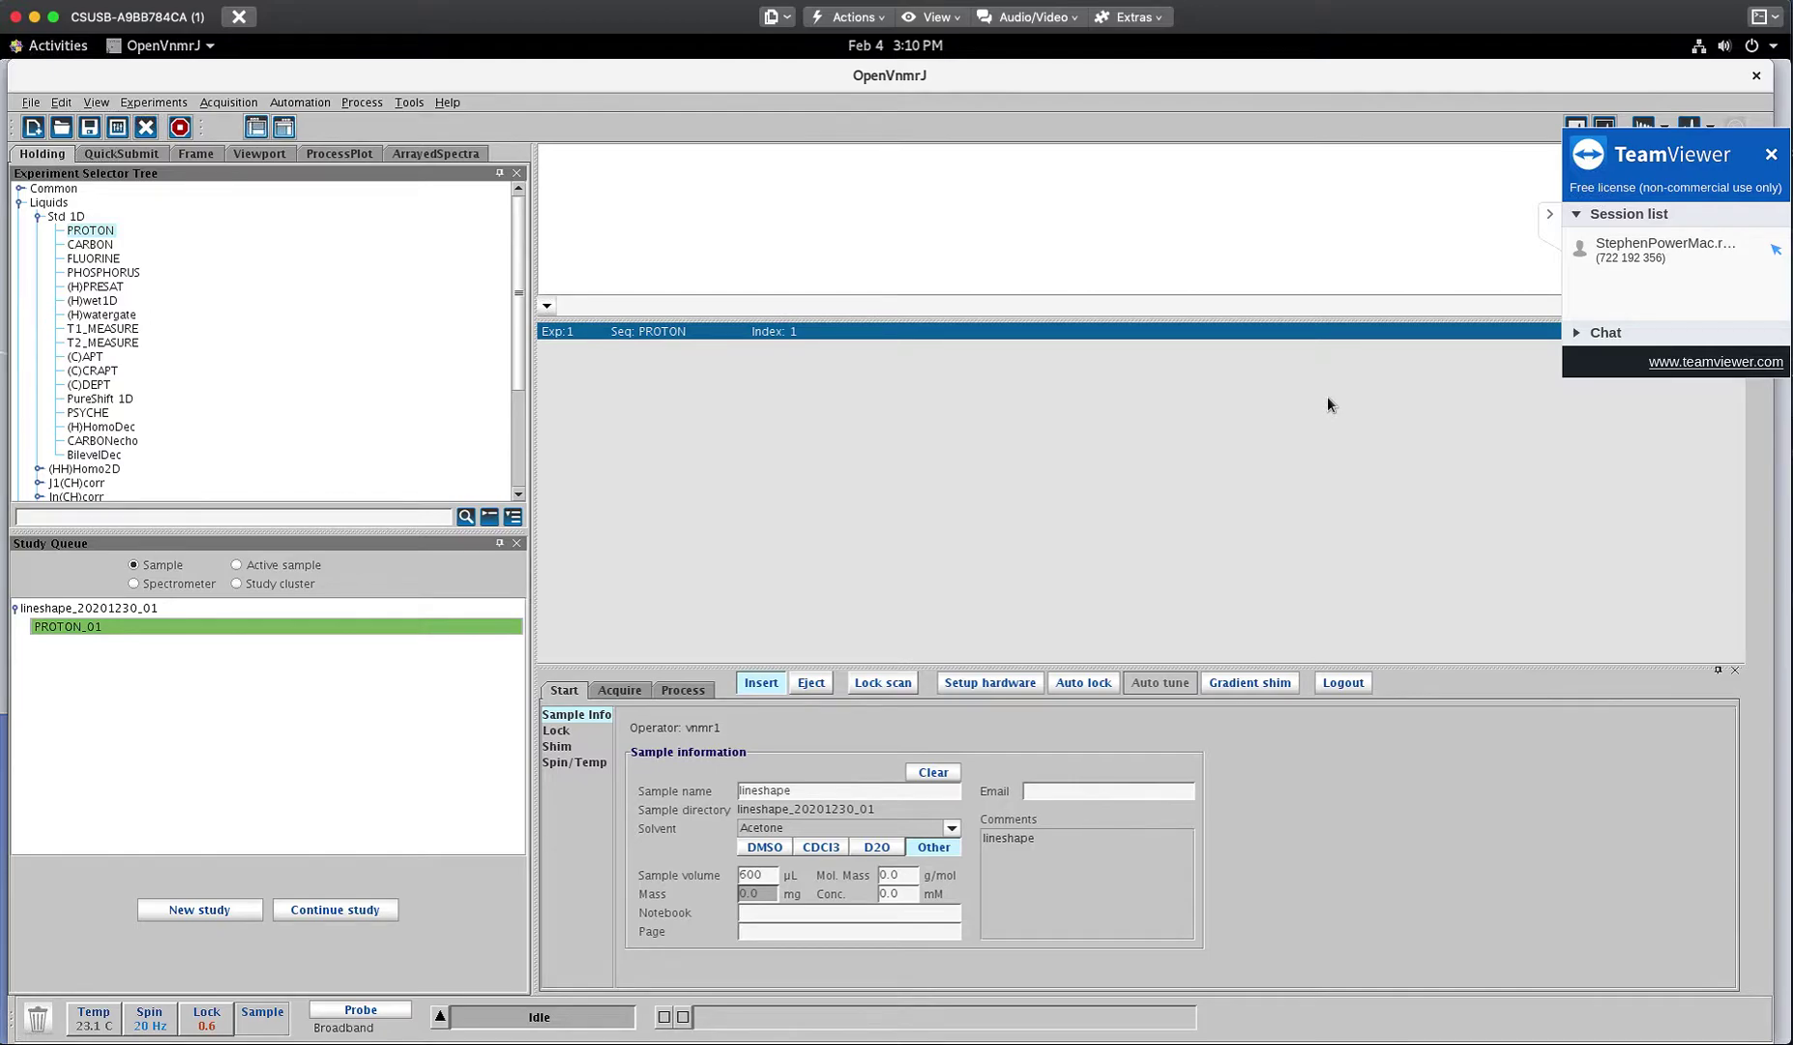
Step: Move the TeamViewer session panel from the top-right to the bottom-right corner
{"action": "left_click_drag", "start_coordinate": [1646, 188], "coordinate": [1618, 827]}
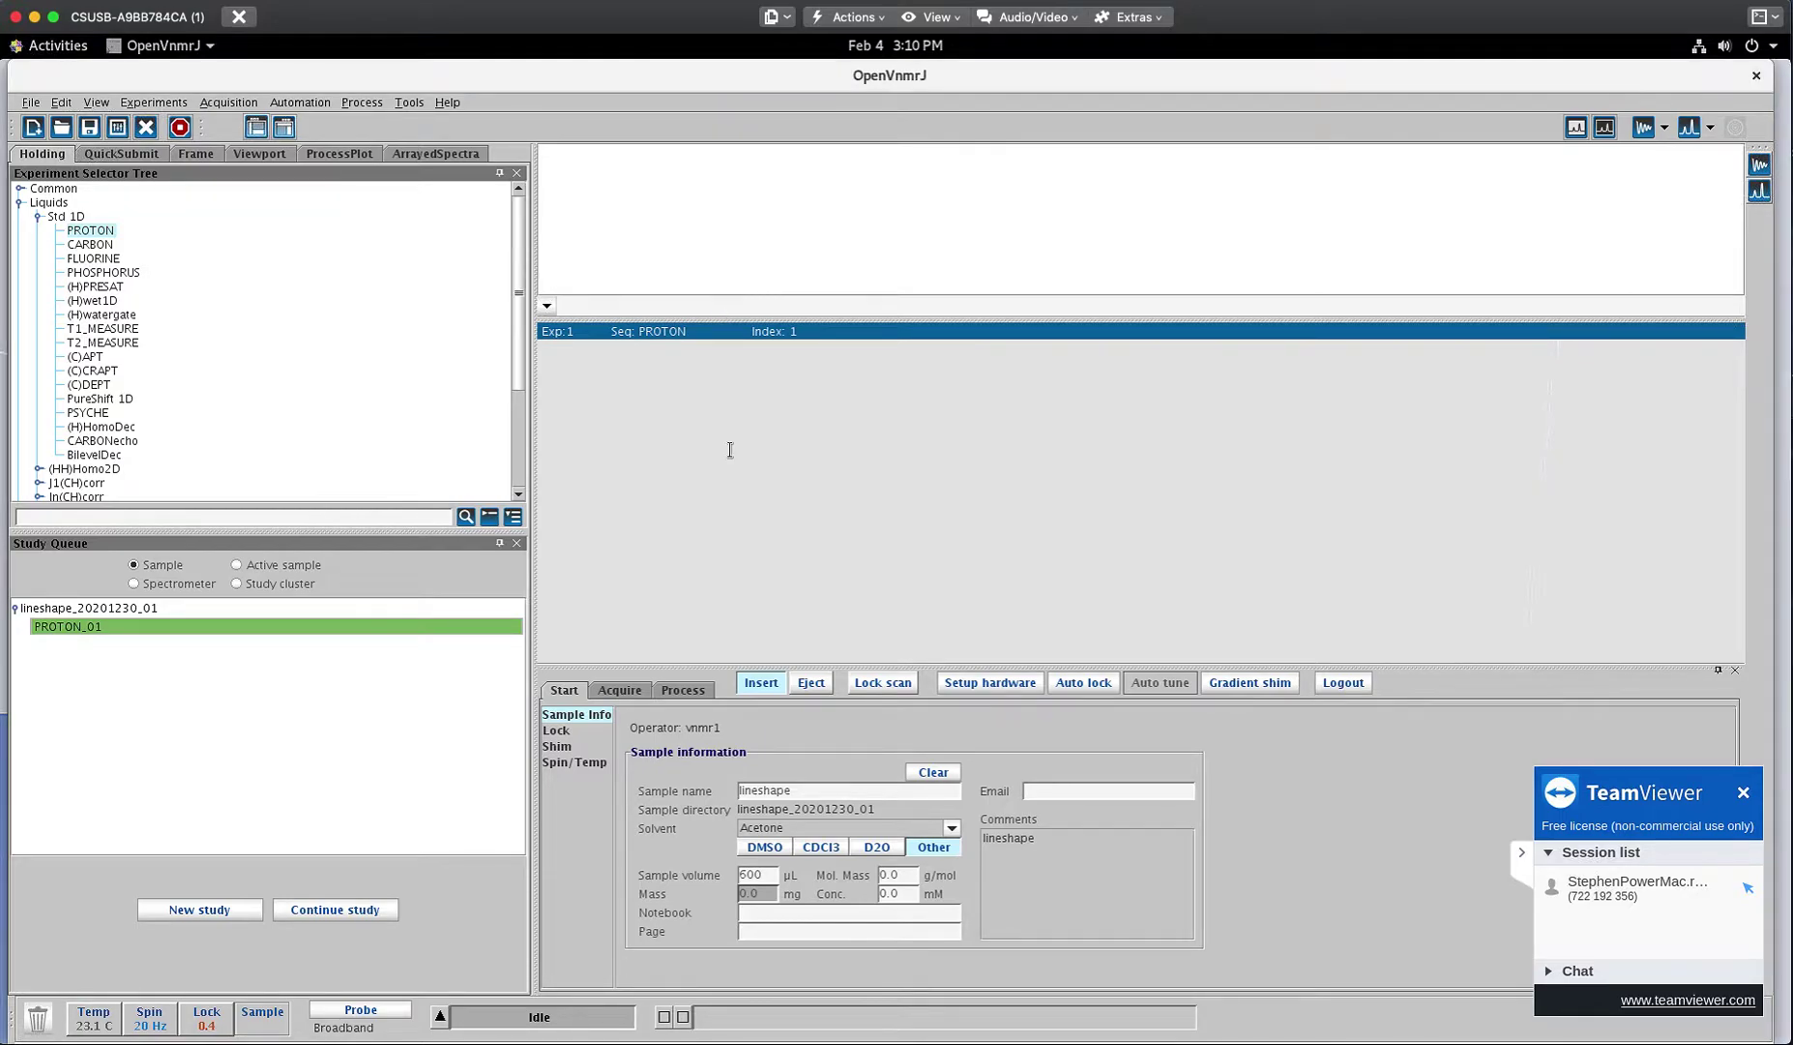
{"action": "left_click", "coordinate": [750, 682]}
Step: Run mtune to open probe tuning and keep H1 as the center frequency
{"action": "type", "text": "mtune"}
{"action": "key", "text": "Return"}
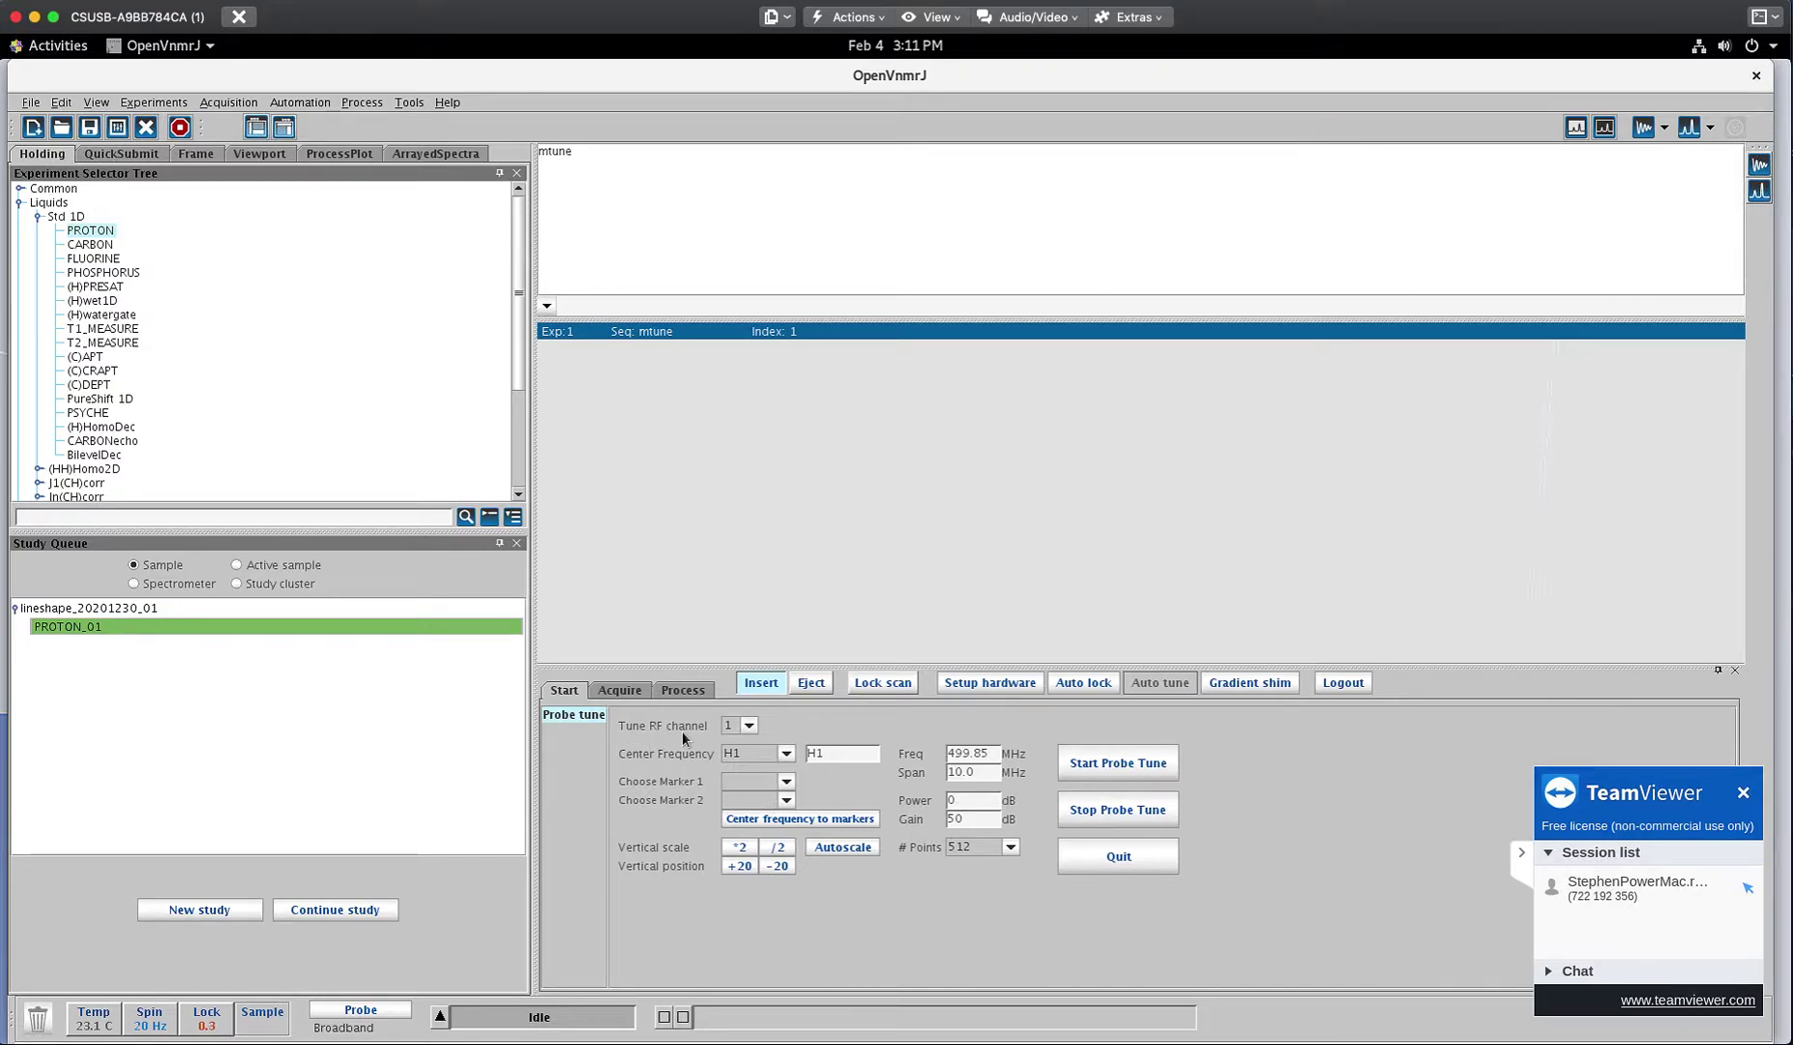
{"action": "left_click", "coordinate": [762, 757]}
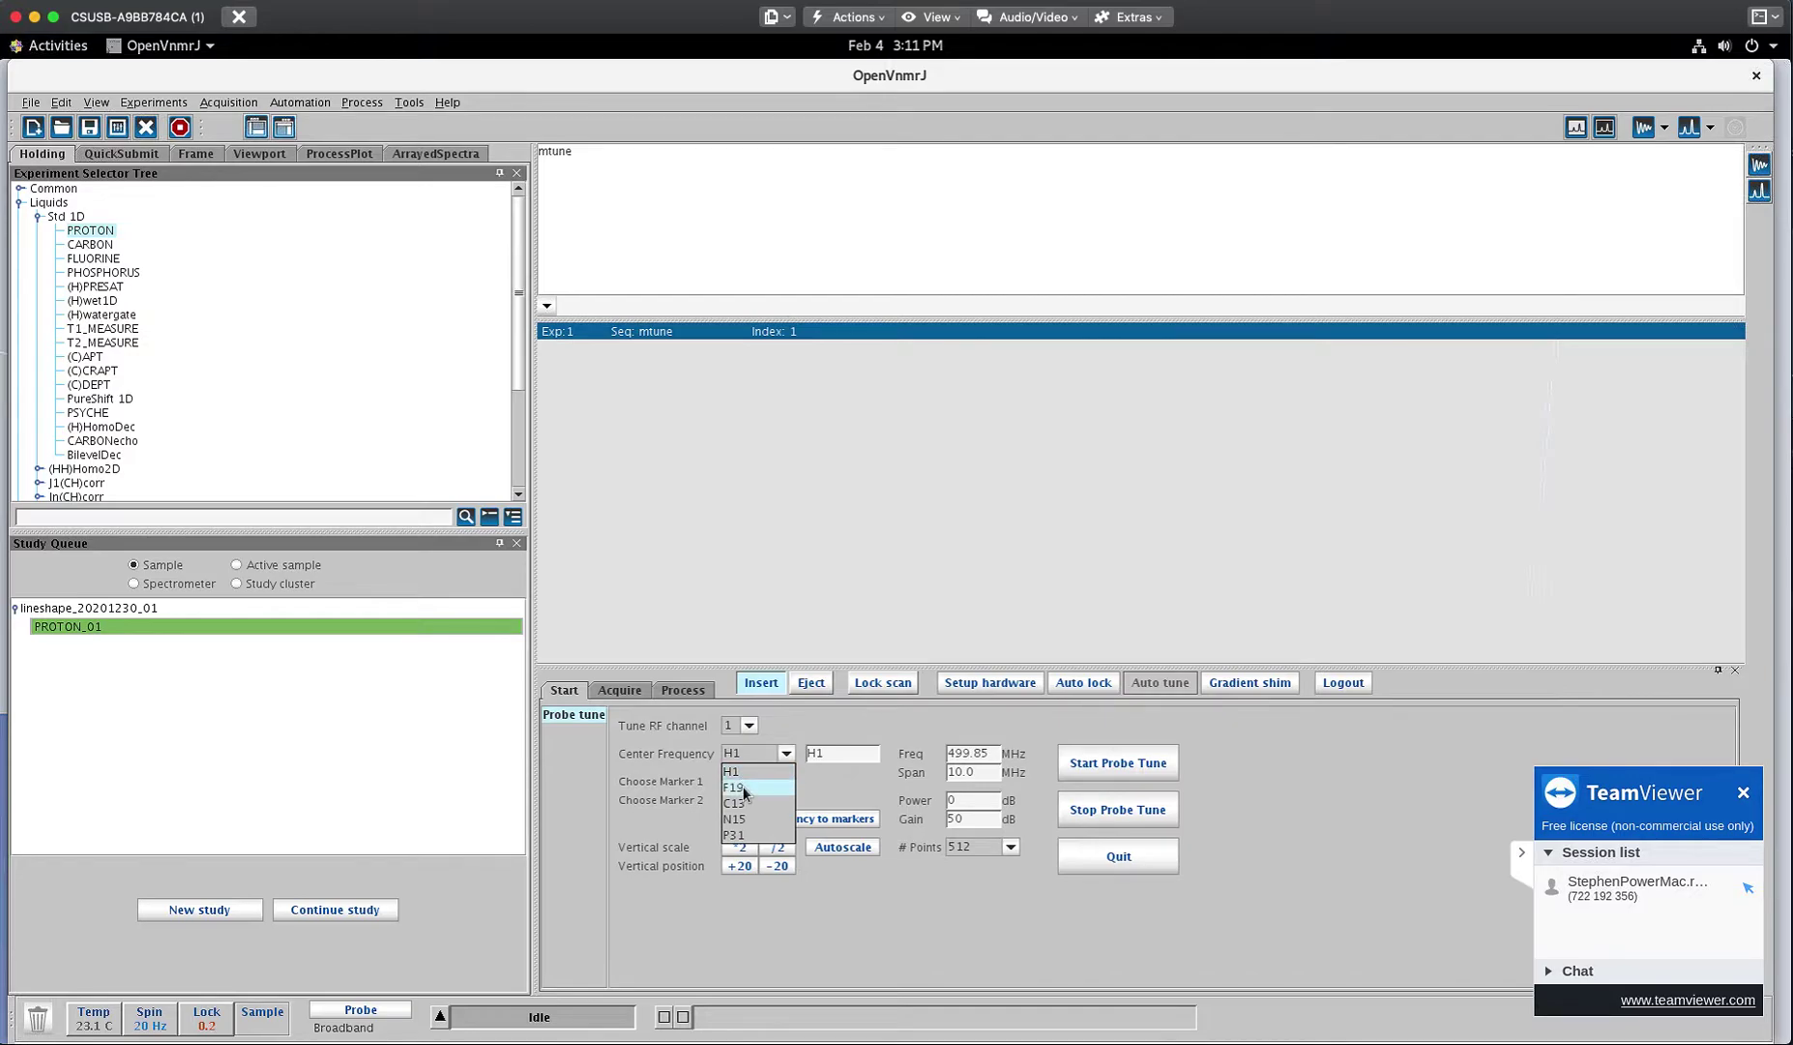
{"action": "left_click", "coordinate": [800, 746]}
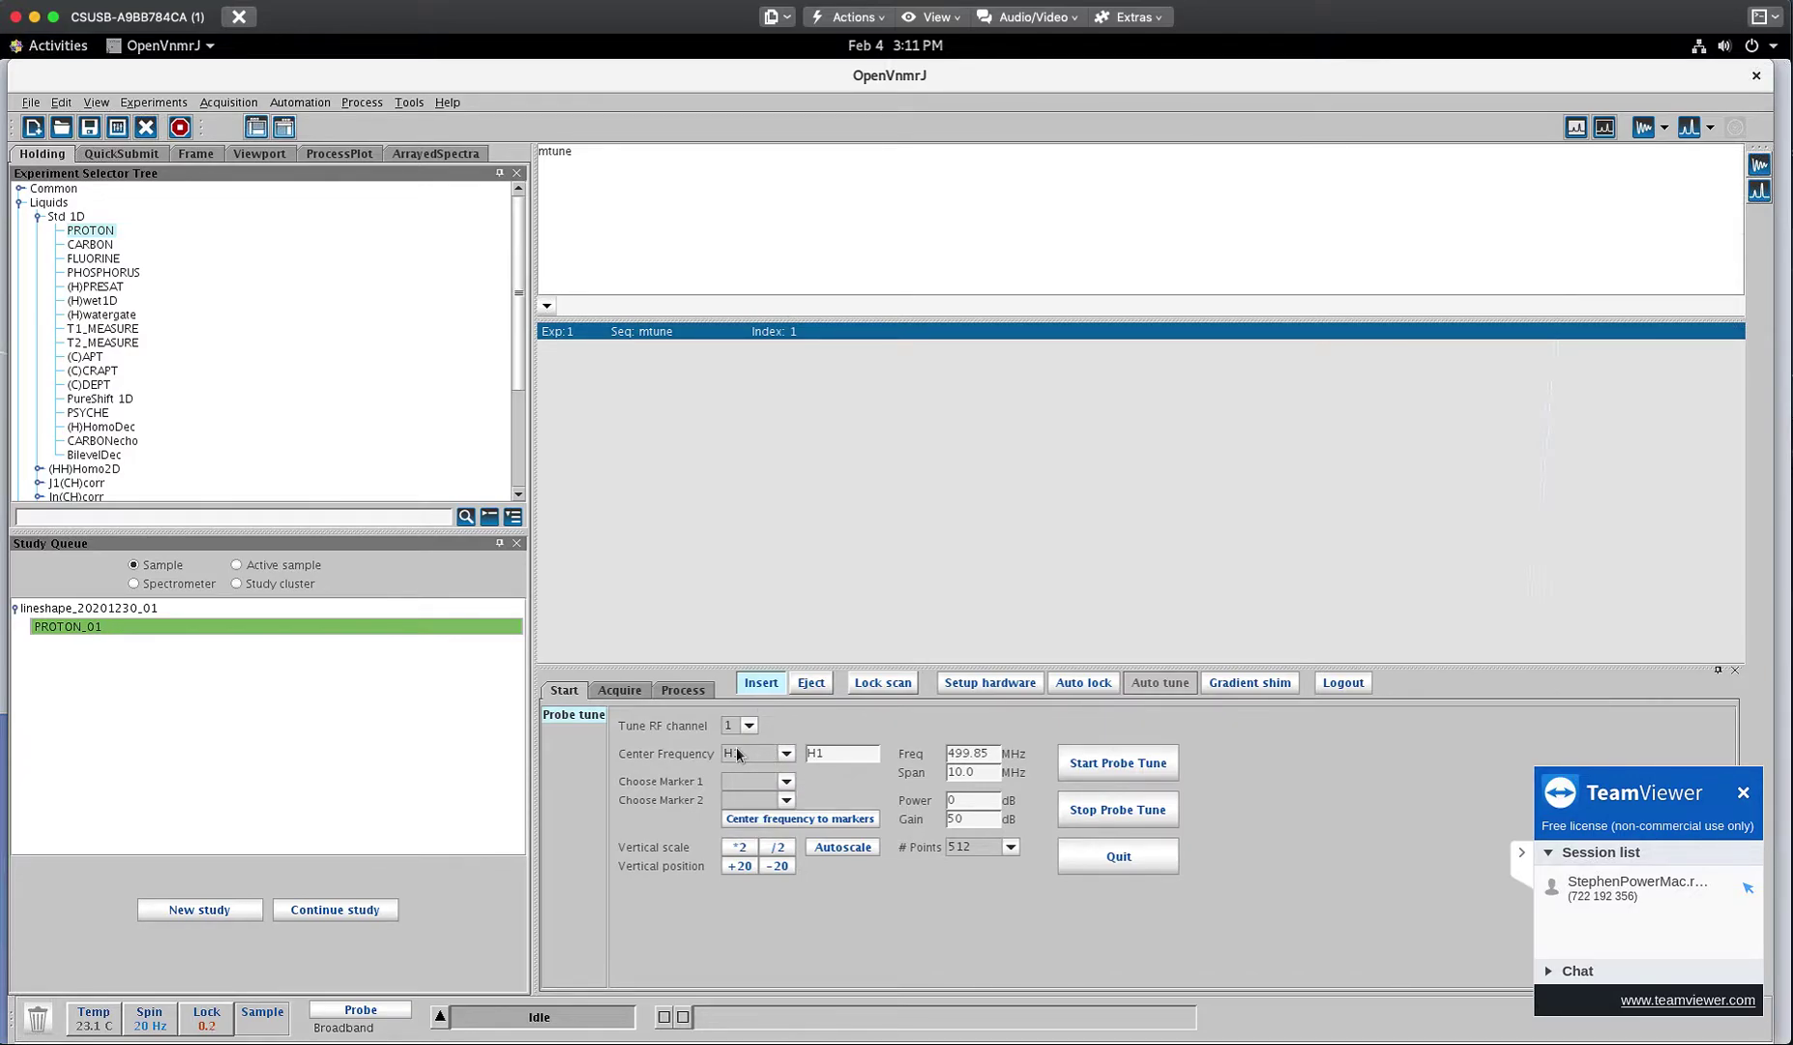
Step: Try Tune RF channel 2 with C13 center frequency, then return to channel 1
{"action": "left_click", "coordinate": [748, 726]}
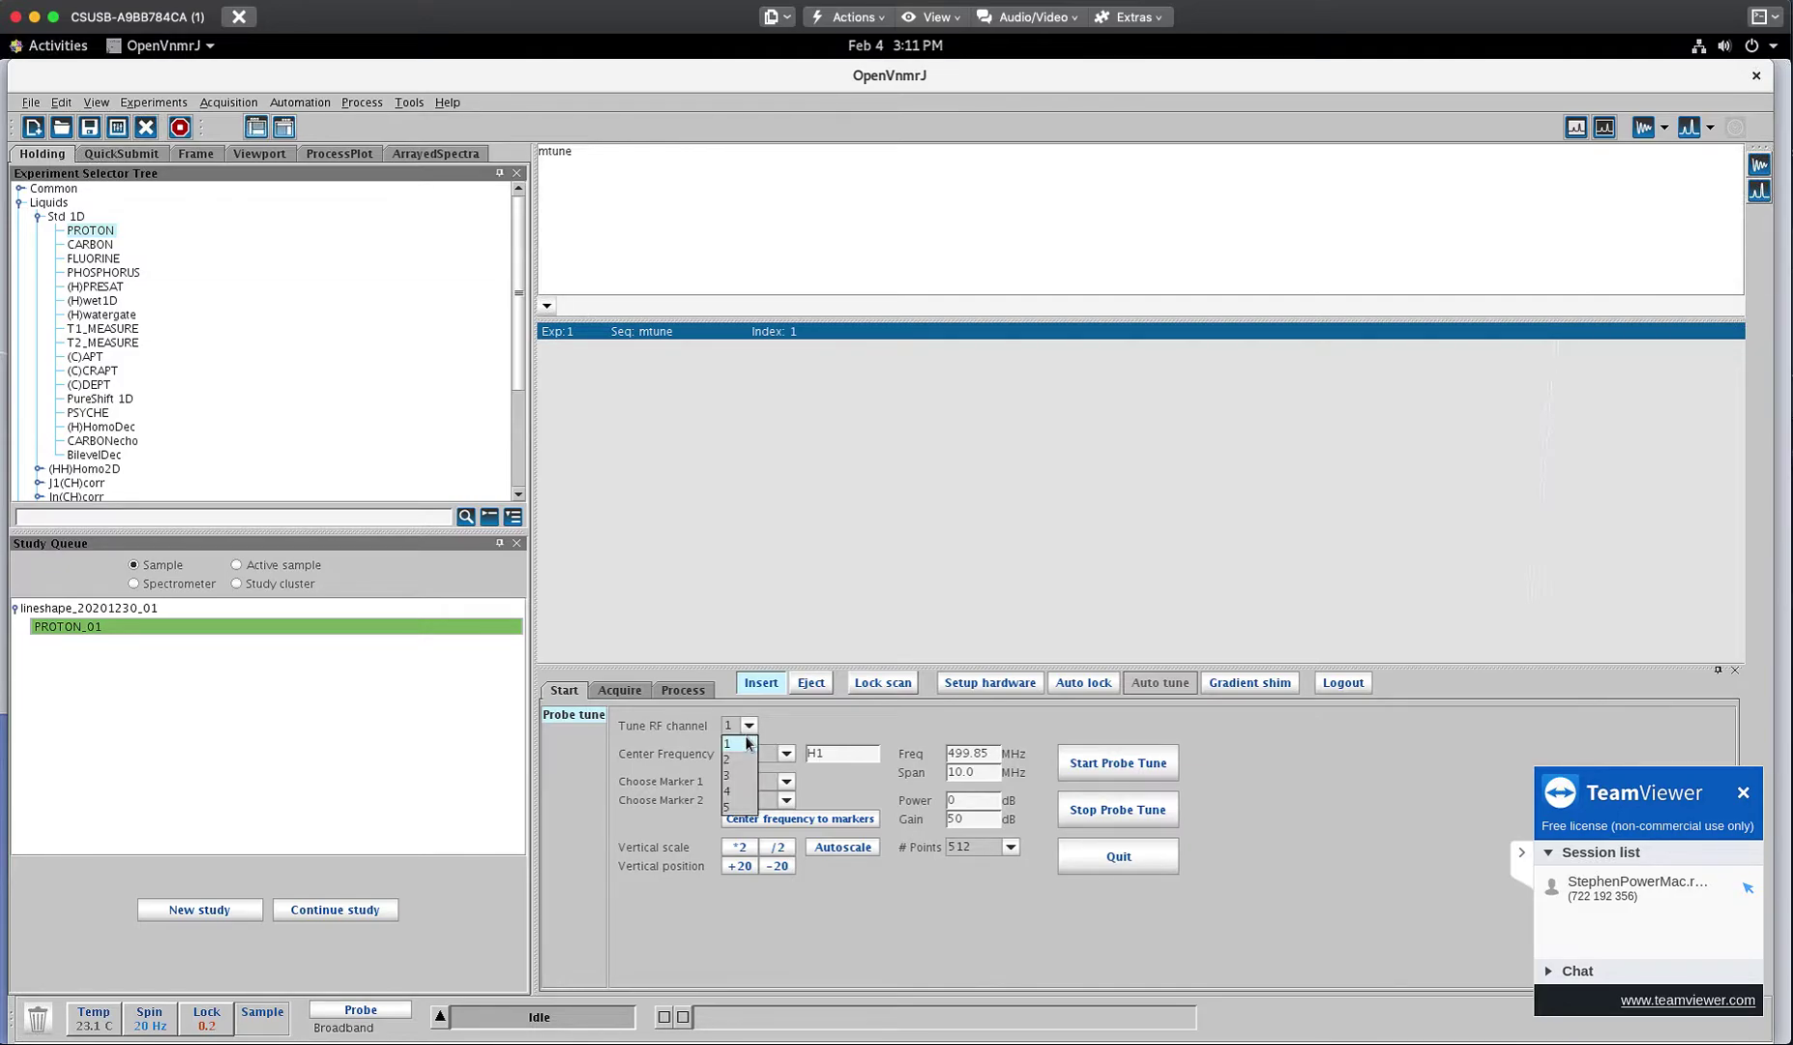
{"action": "left_click", "coordinate": [740, 761]}
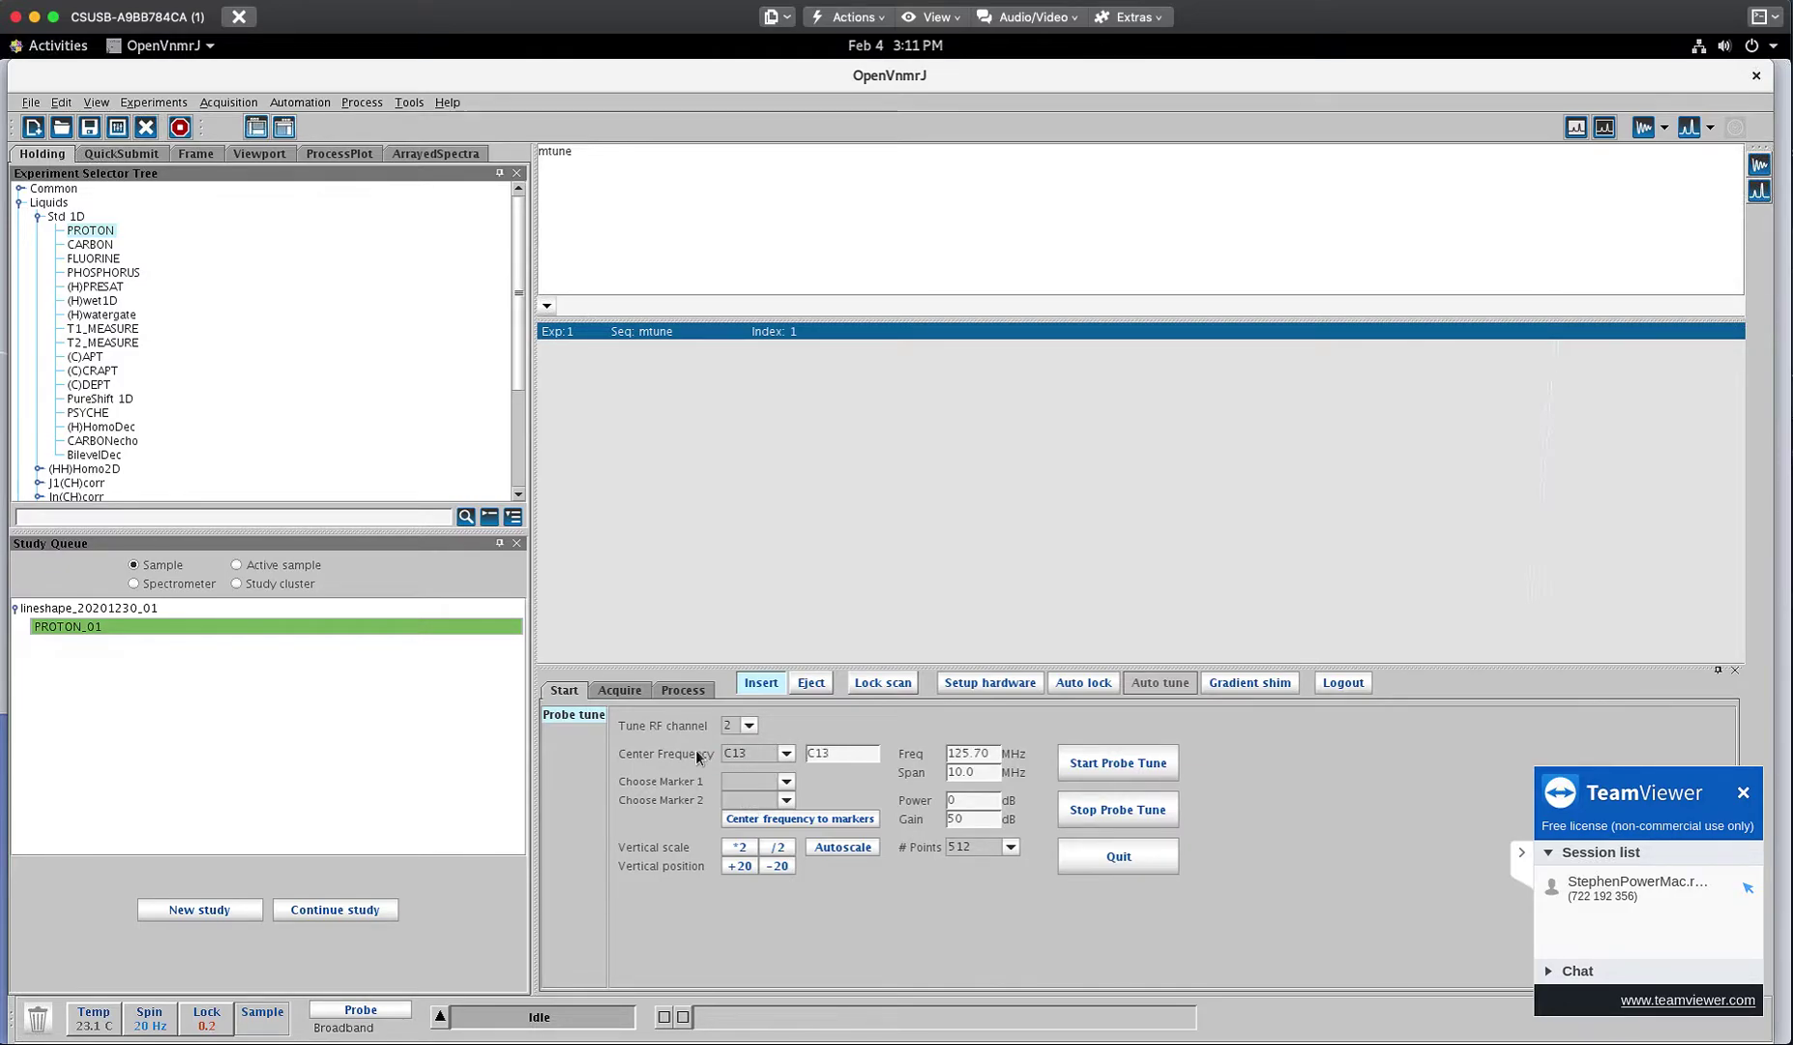
{"action": "left_click", "coordinate": [785, 753]}
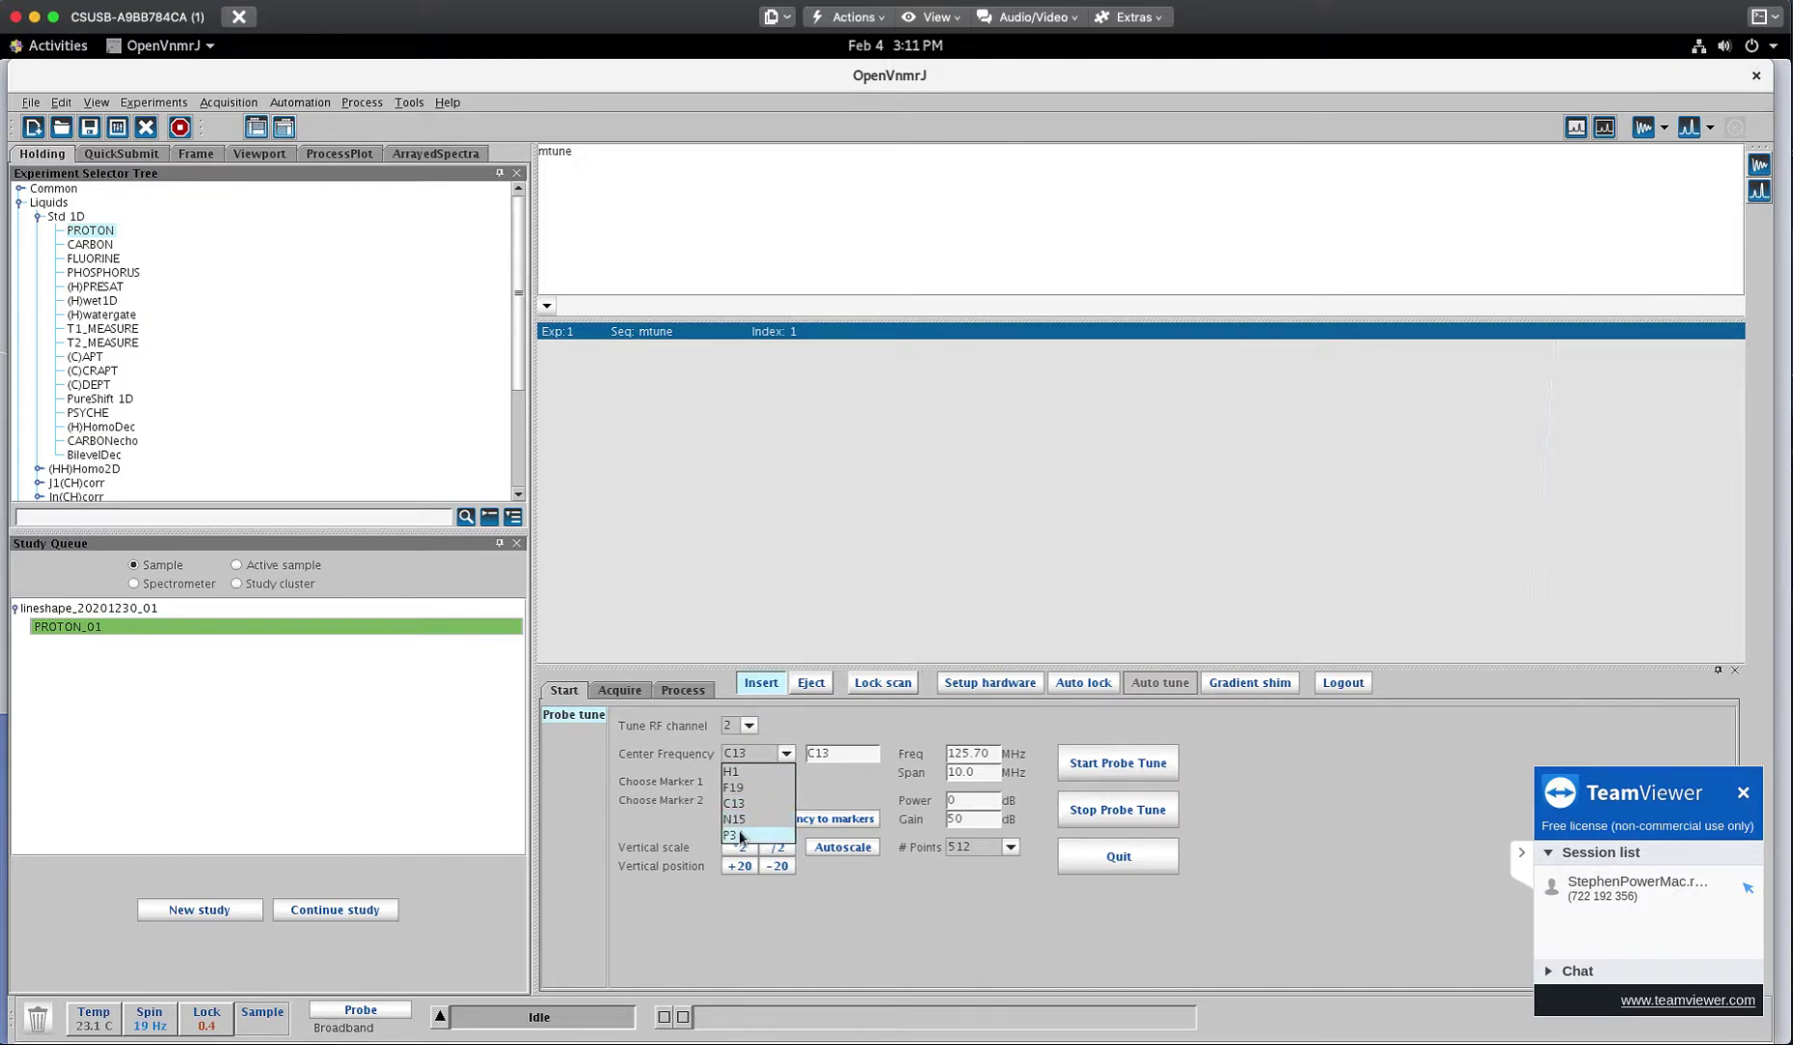
{"action": "left_click", "coordinate": [824, 721]}
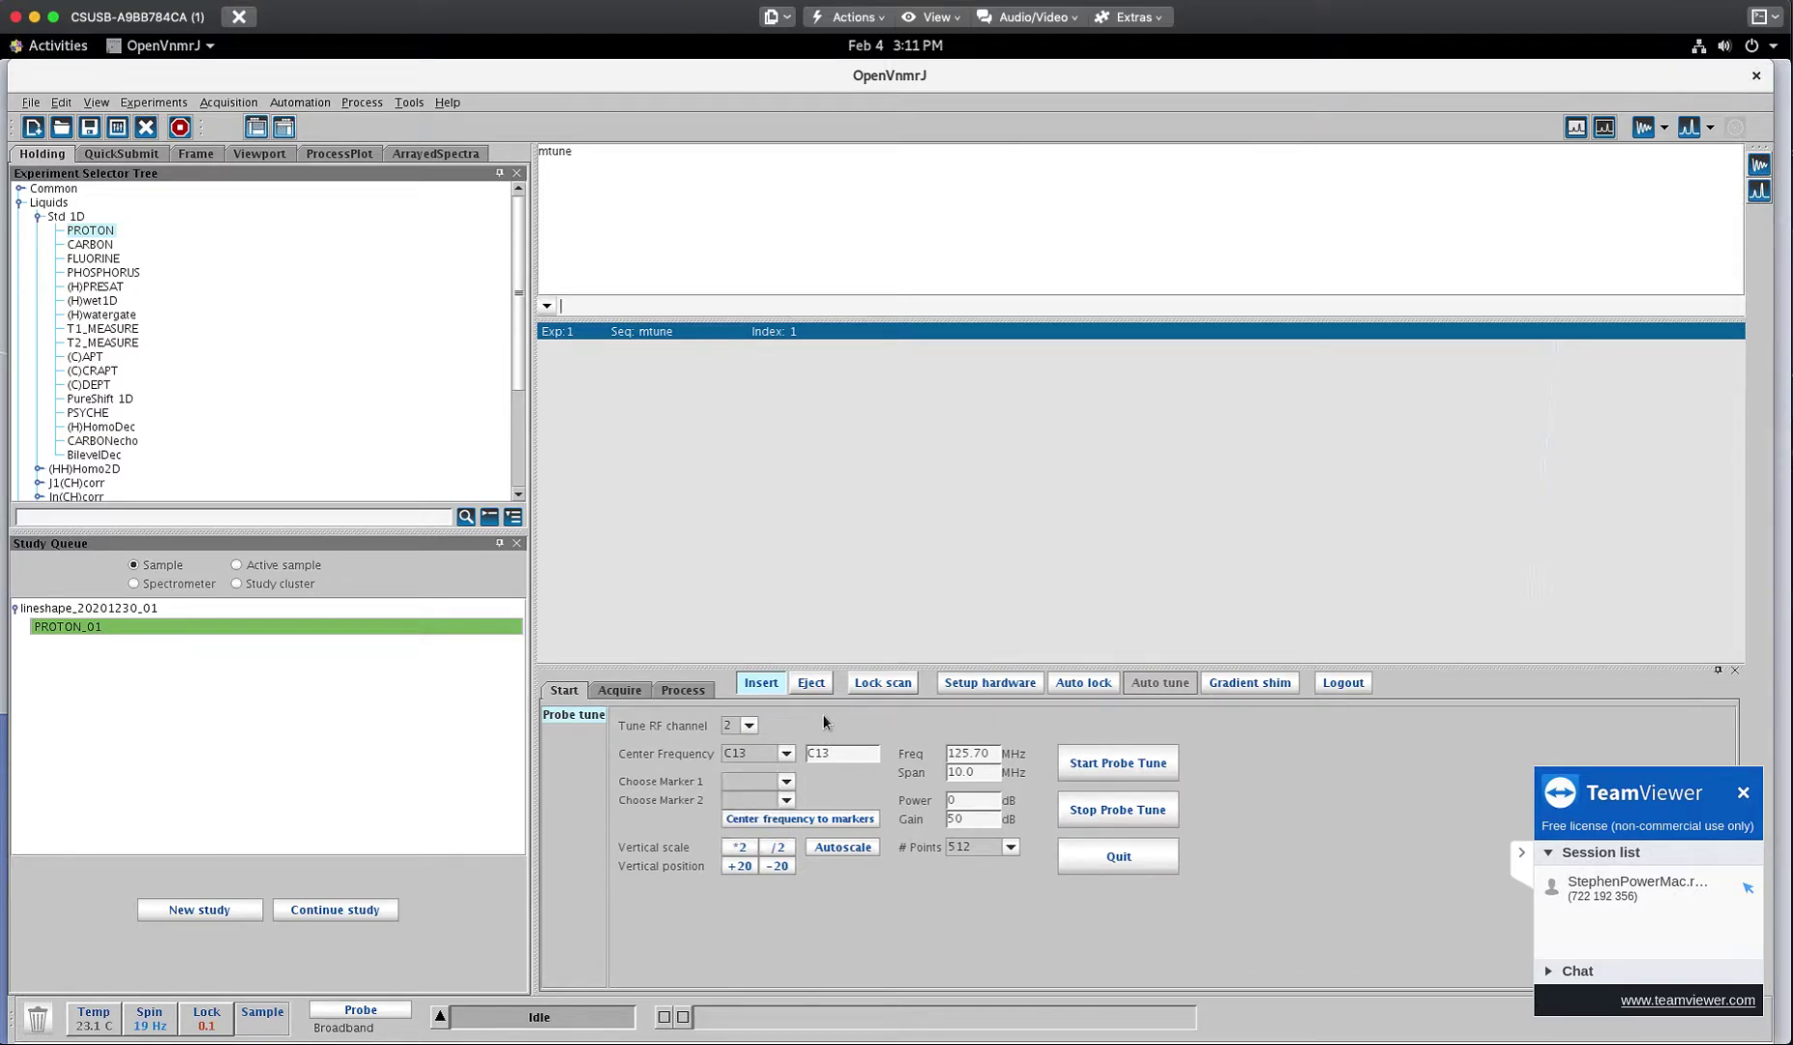
{"action": "left_click", "coordinate": [753, 725]}
Step: Start H1 probe tuning on channel 1, autoscale the curve and move the cursor to the dip
{"action": "left_click", "coordinate": [747, 743]}
{"action": "left_click", "coordinate": [1115, 766]}
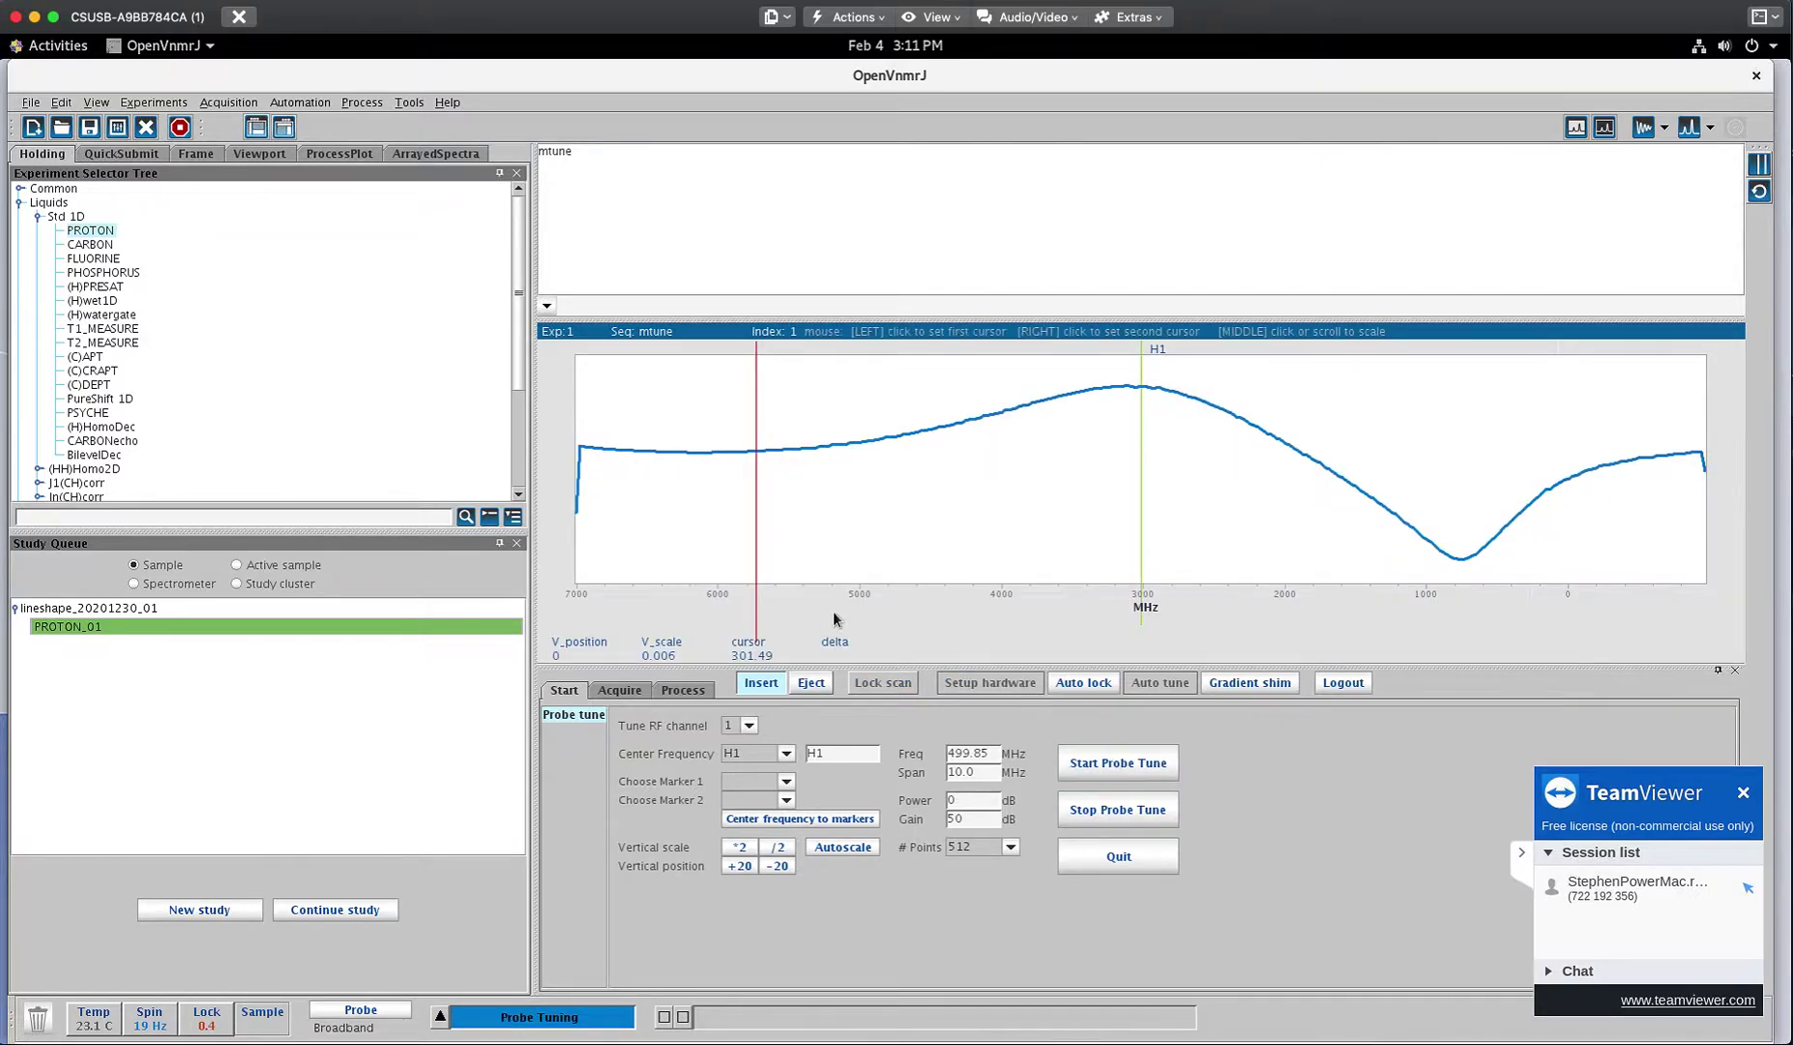
{"action": "left_click", "coordinate": [860, 853]}
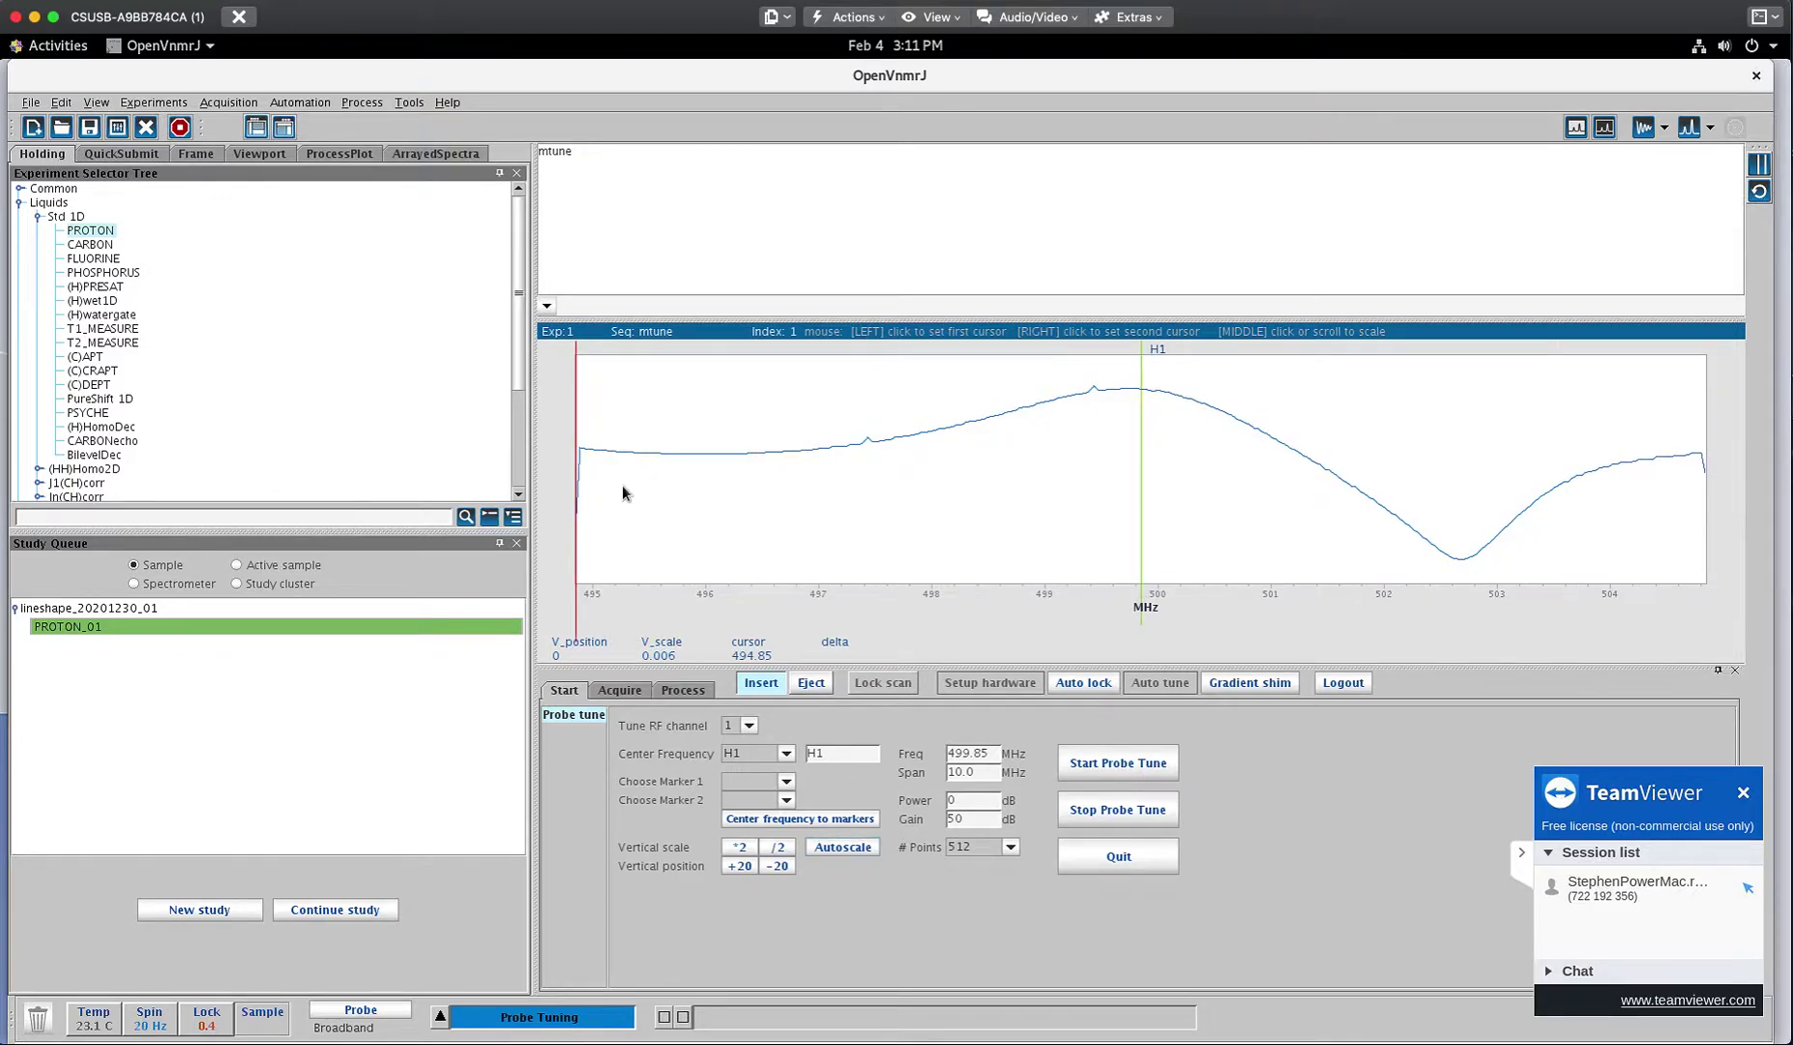
{"action": "mouse_move", "coordinate": [582, 466]}
{"action": "left_mouse_down"}
{"action": "mouse_move", "coordinate": [893, 515]}
{"action": "mouse_move", "coordinate": [1111, 572]}
{"action": "mouse_move", "coordinate": [1141, 604]}
{"action": "left_mouse_up"}
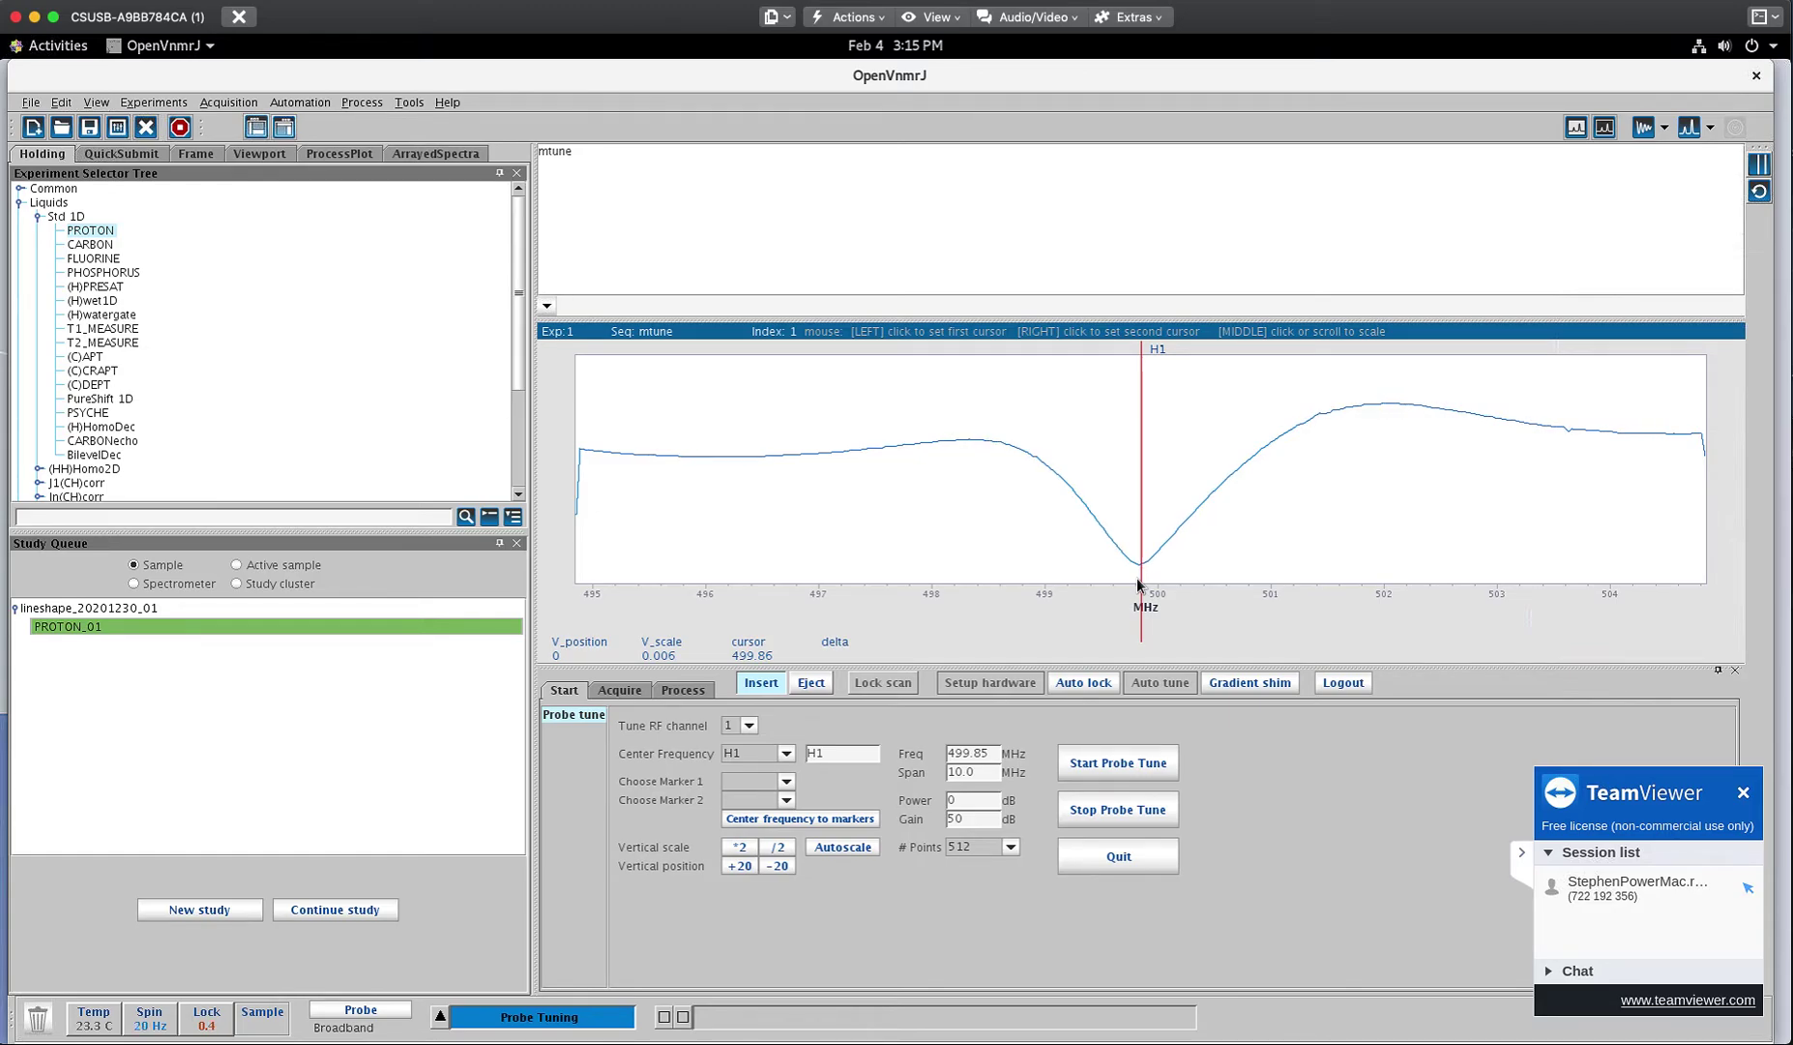
Step: Stop and quit the proton tuning run, then relaunch mtune
{"action": "left_click", "coordinate": [1107, 811]}
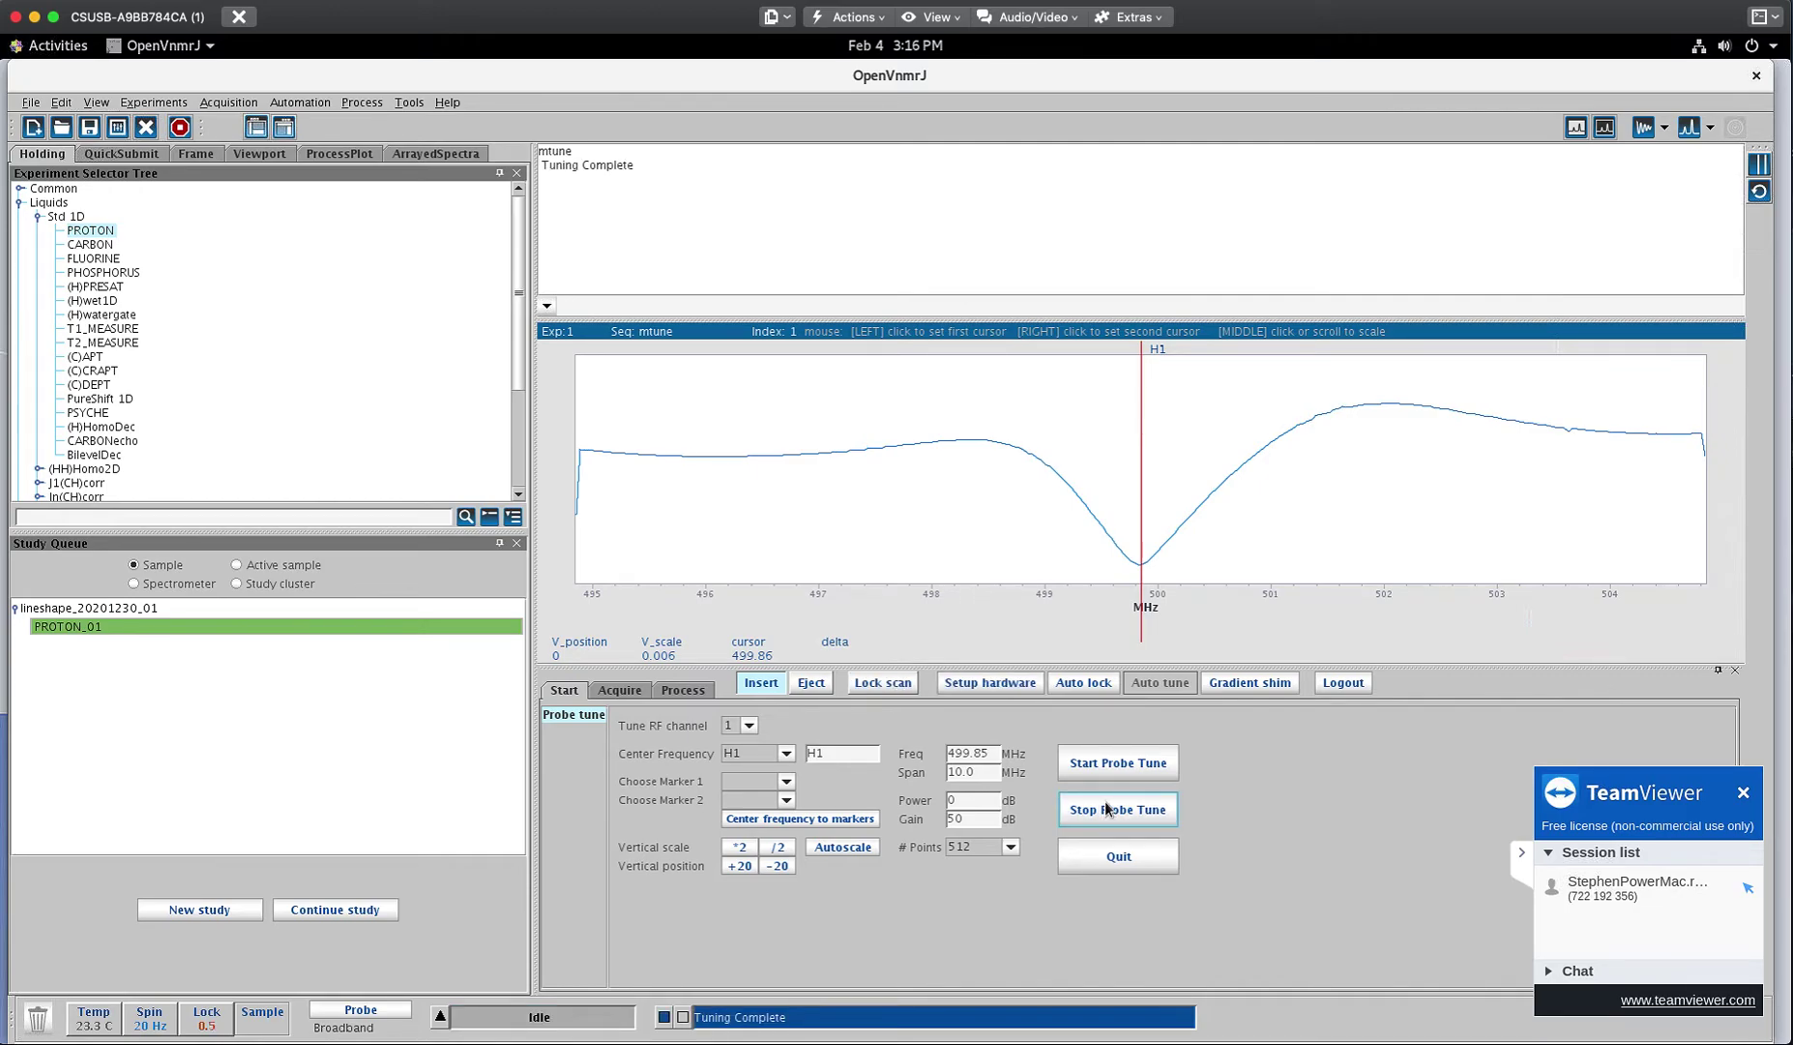
{"action": "left_click", "coordinate": [1144, 856]}
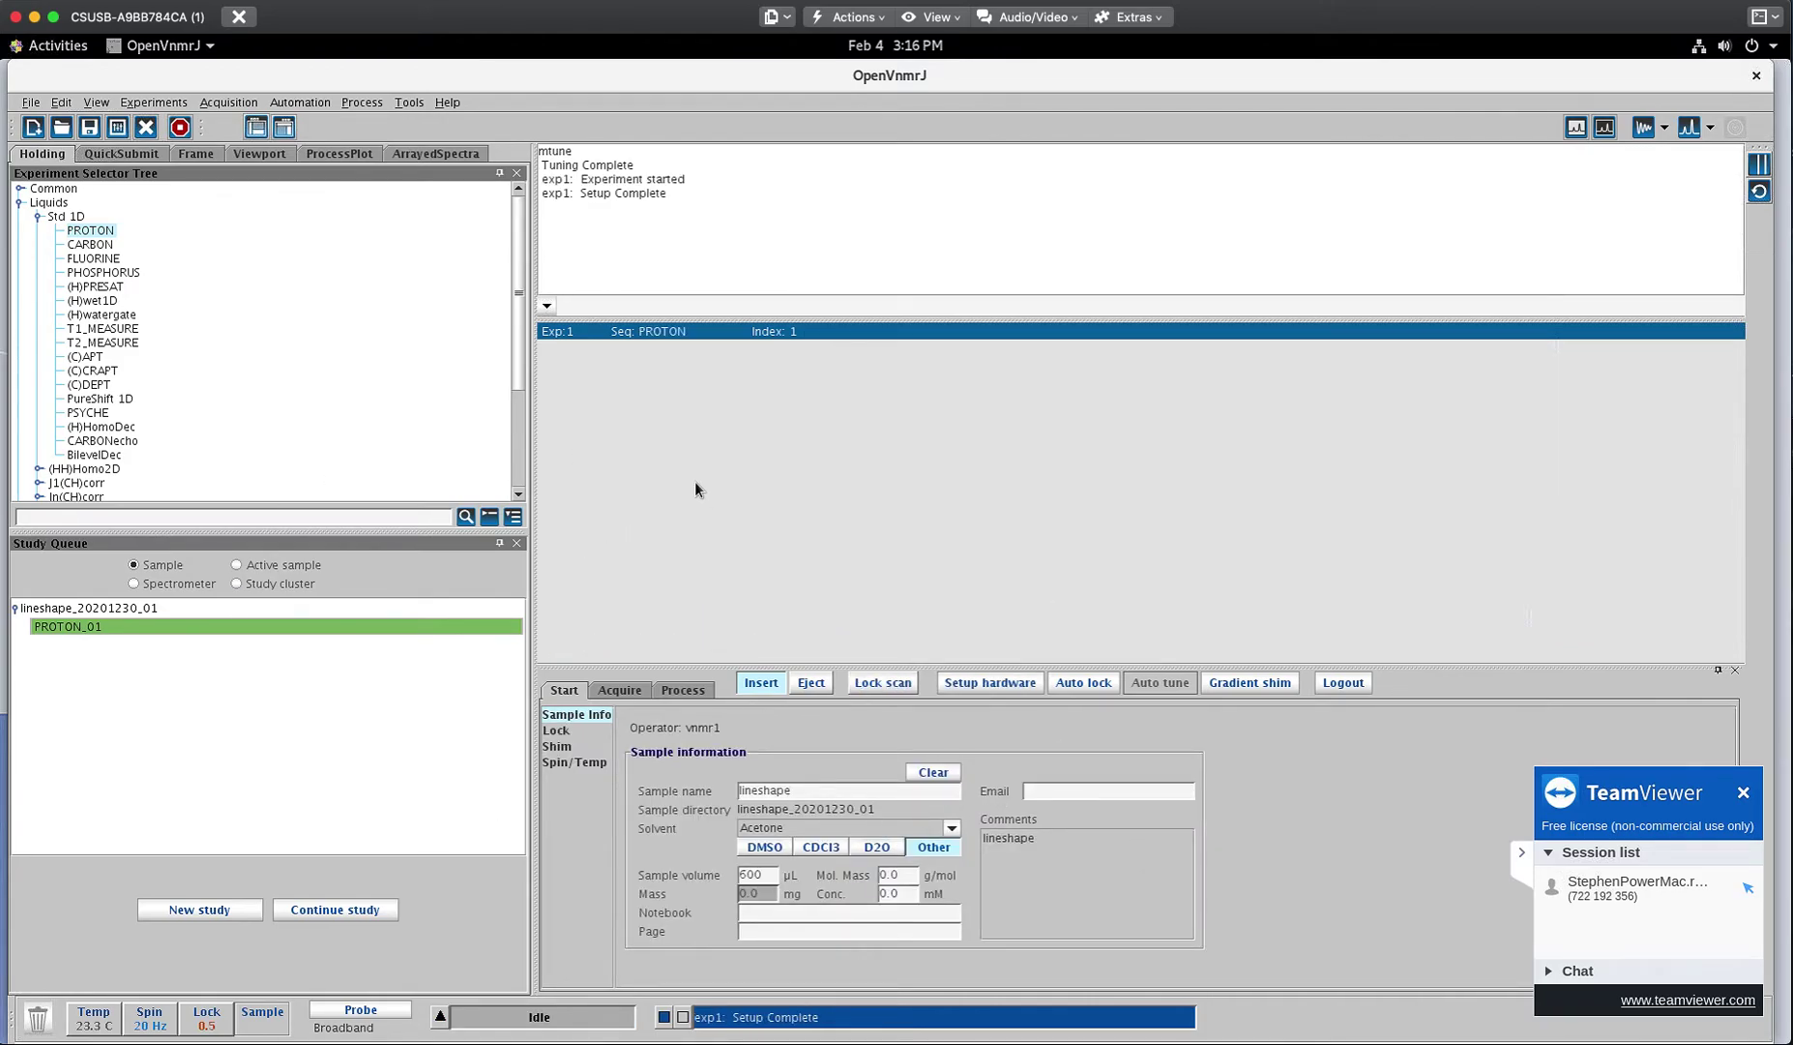
{"action": "type", "text": "mtune"}
{"action": "key", "text": "Return"}
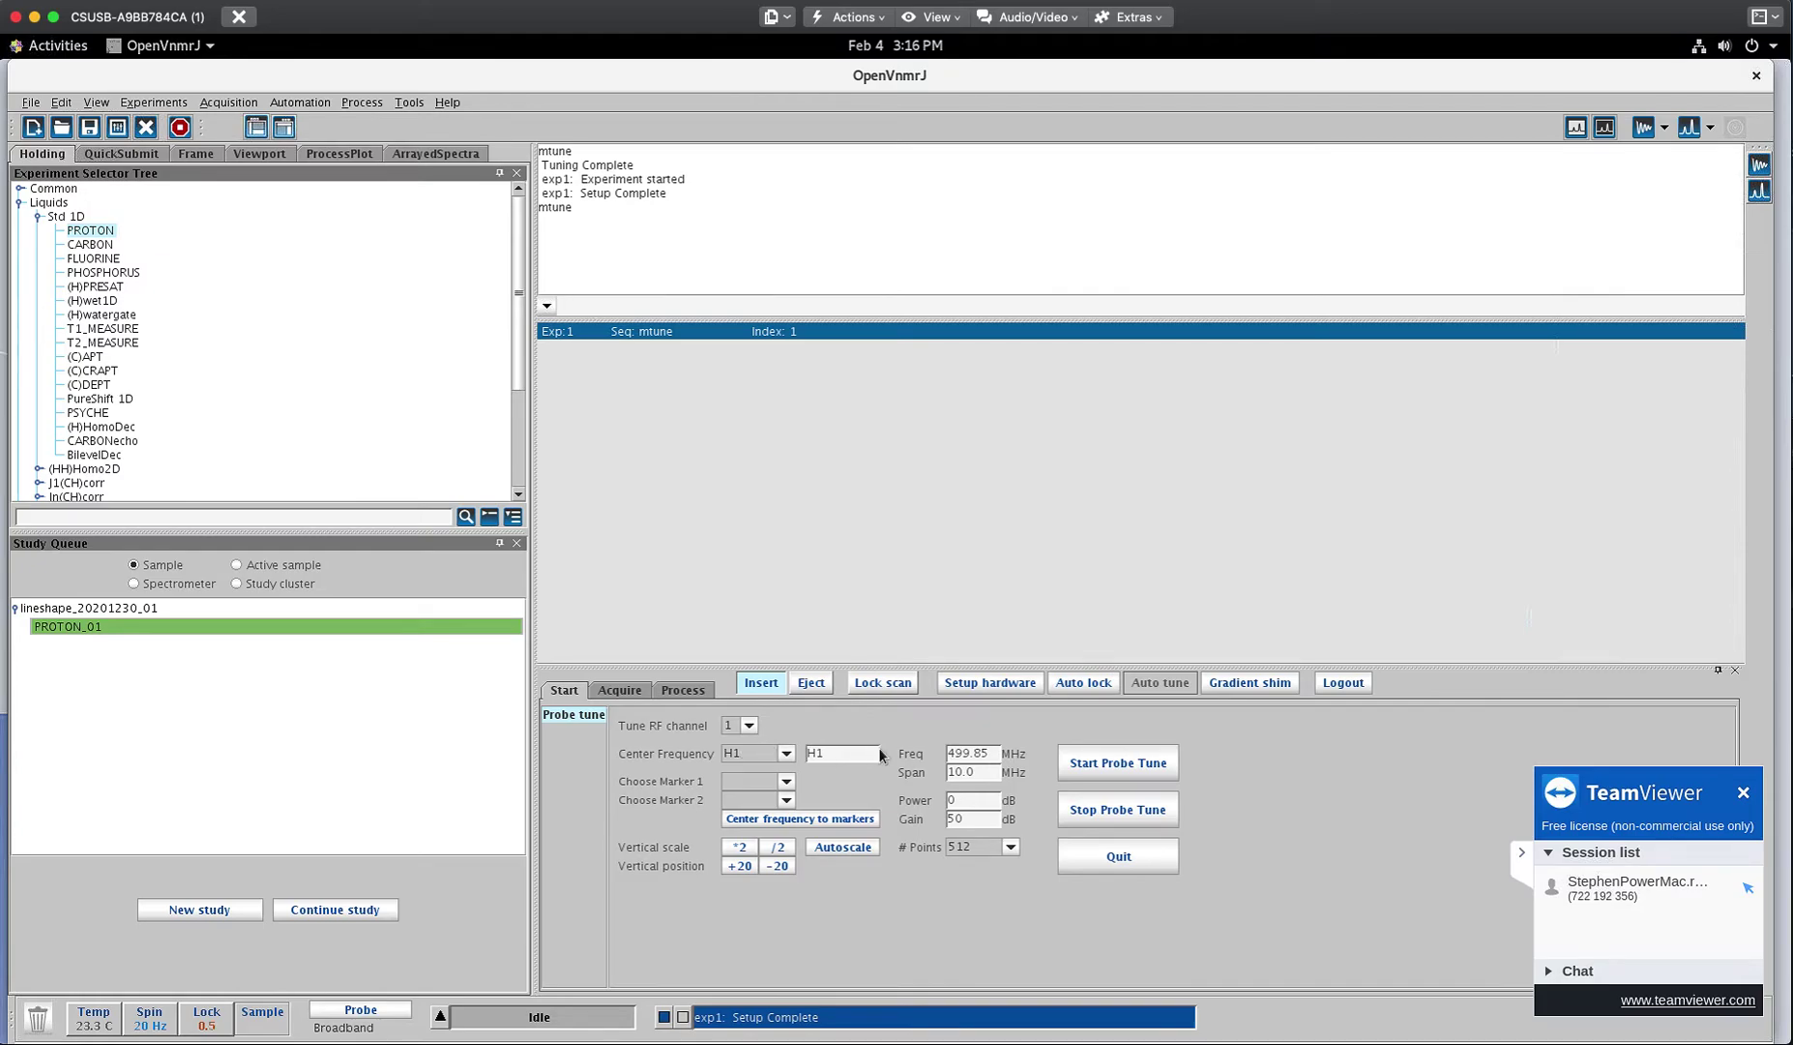
Step: Start C13 tuning on RF channel 2 at 125.70 MHz, autoscale and cursor onto the dip
{"action": "left_click", "coordinate": [749, 725]}
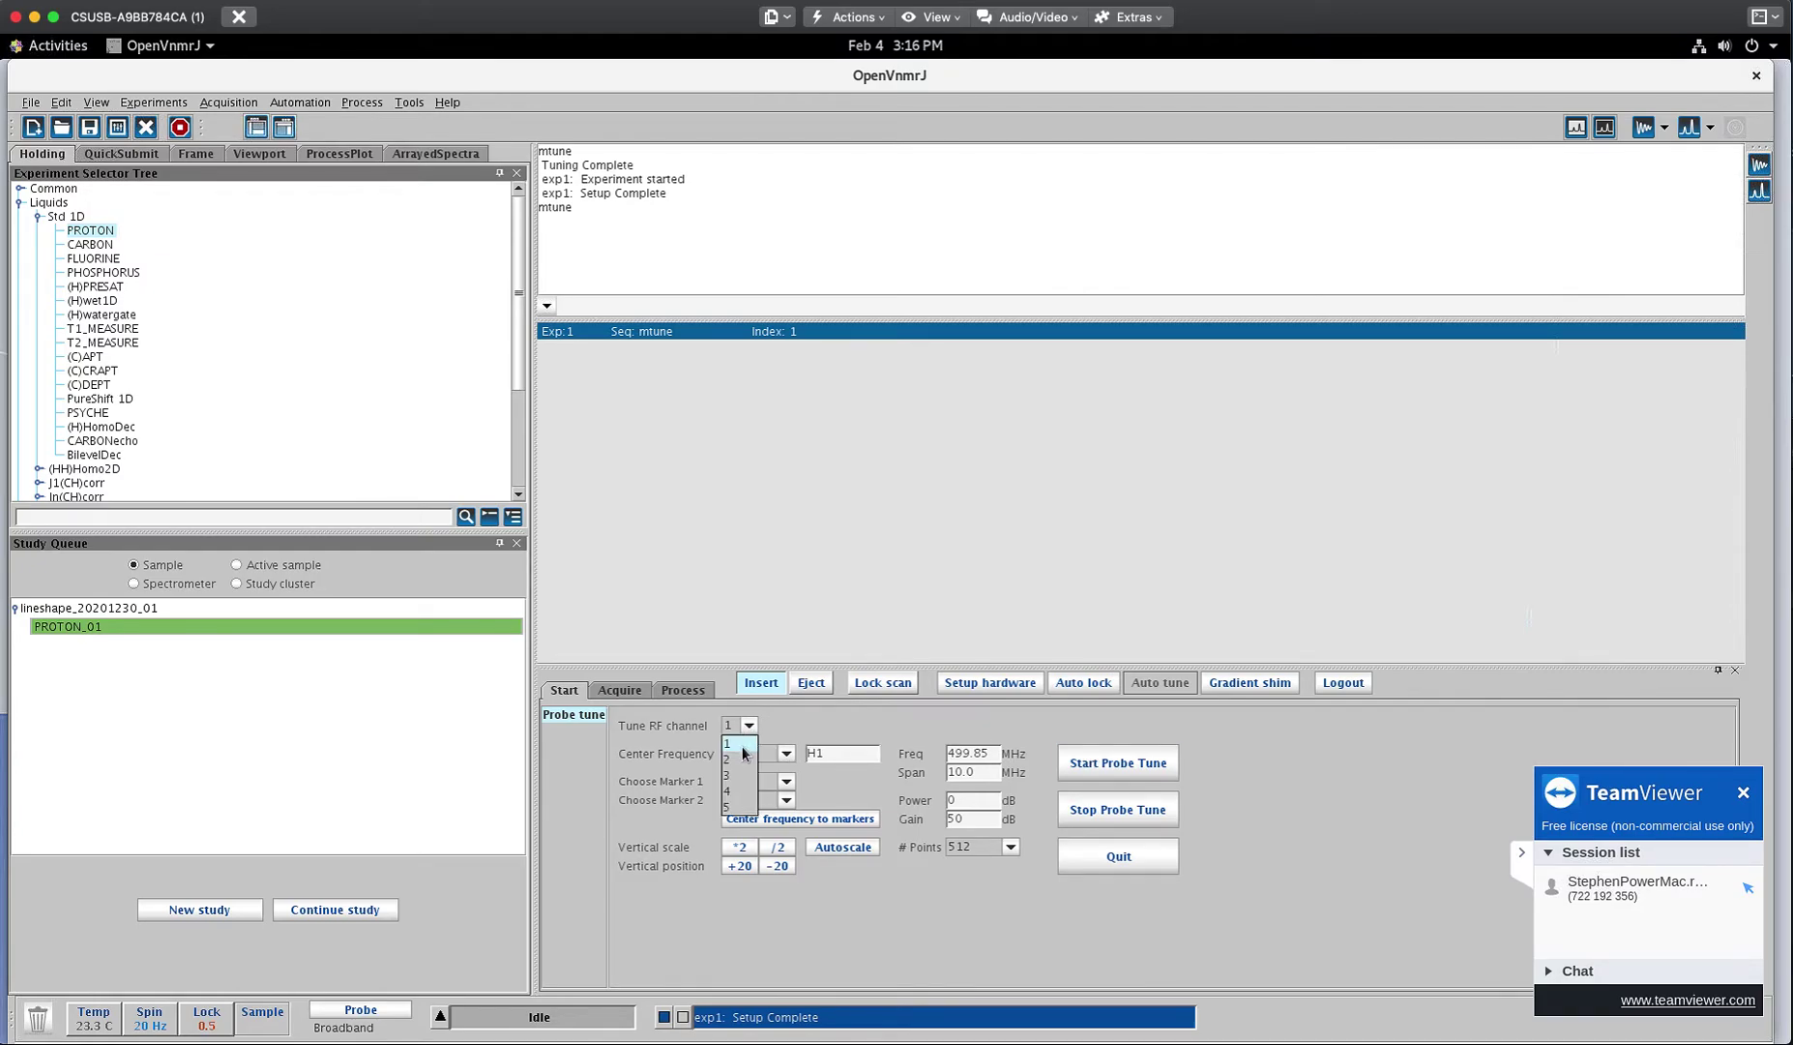
{"action": "left_click", "coordinate": [741, 760]}
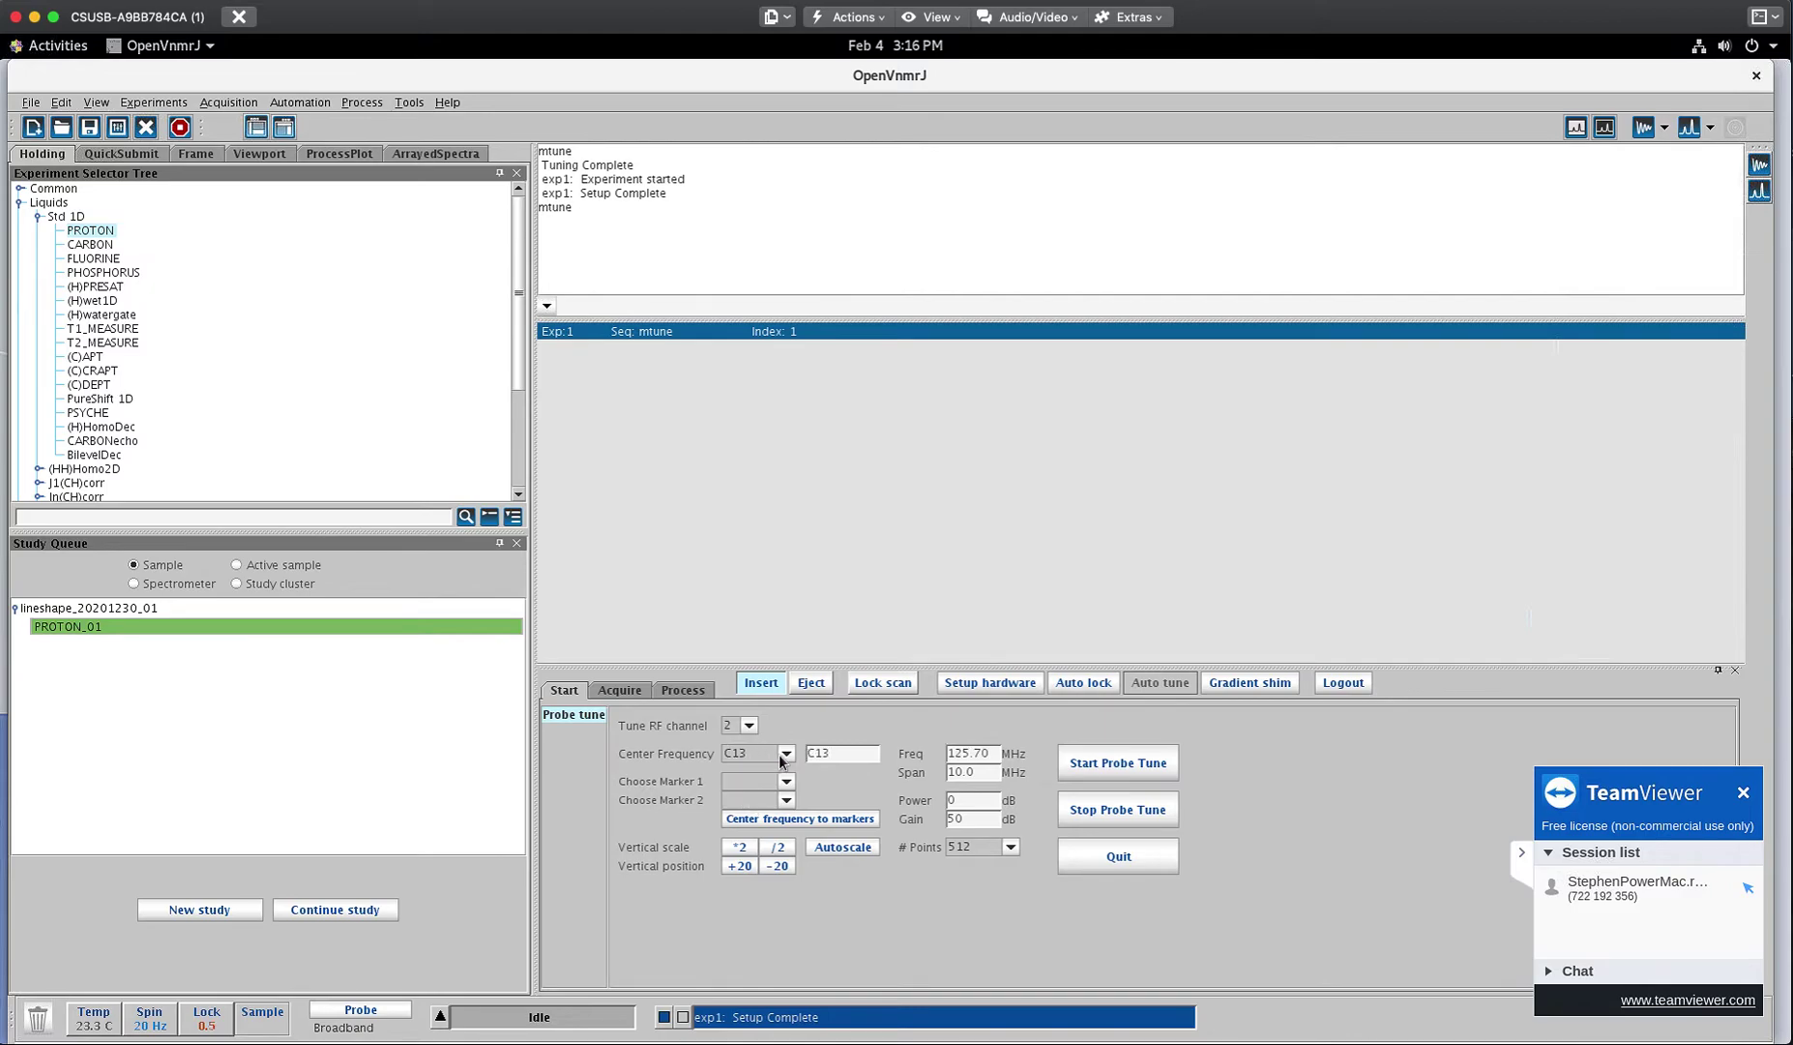
{"action": "left_click", "coordinate": [1086, 765]}
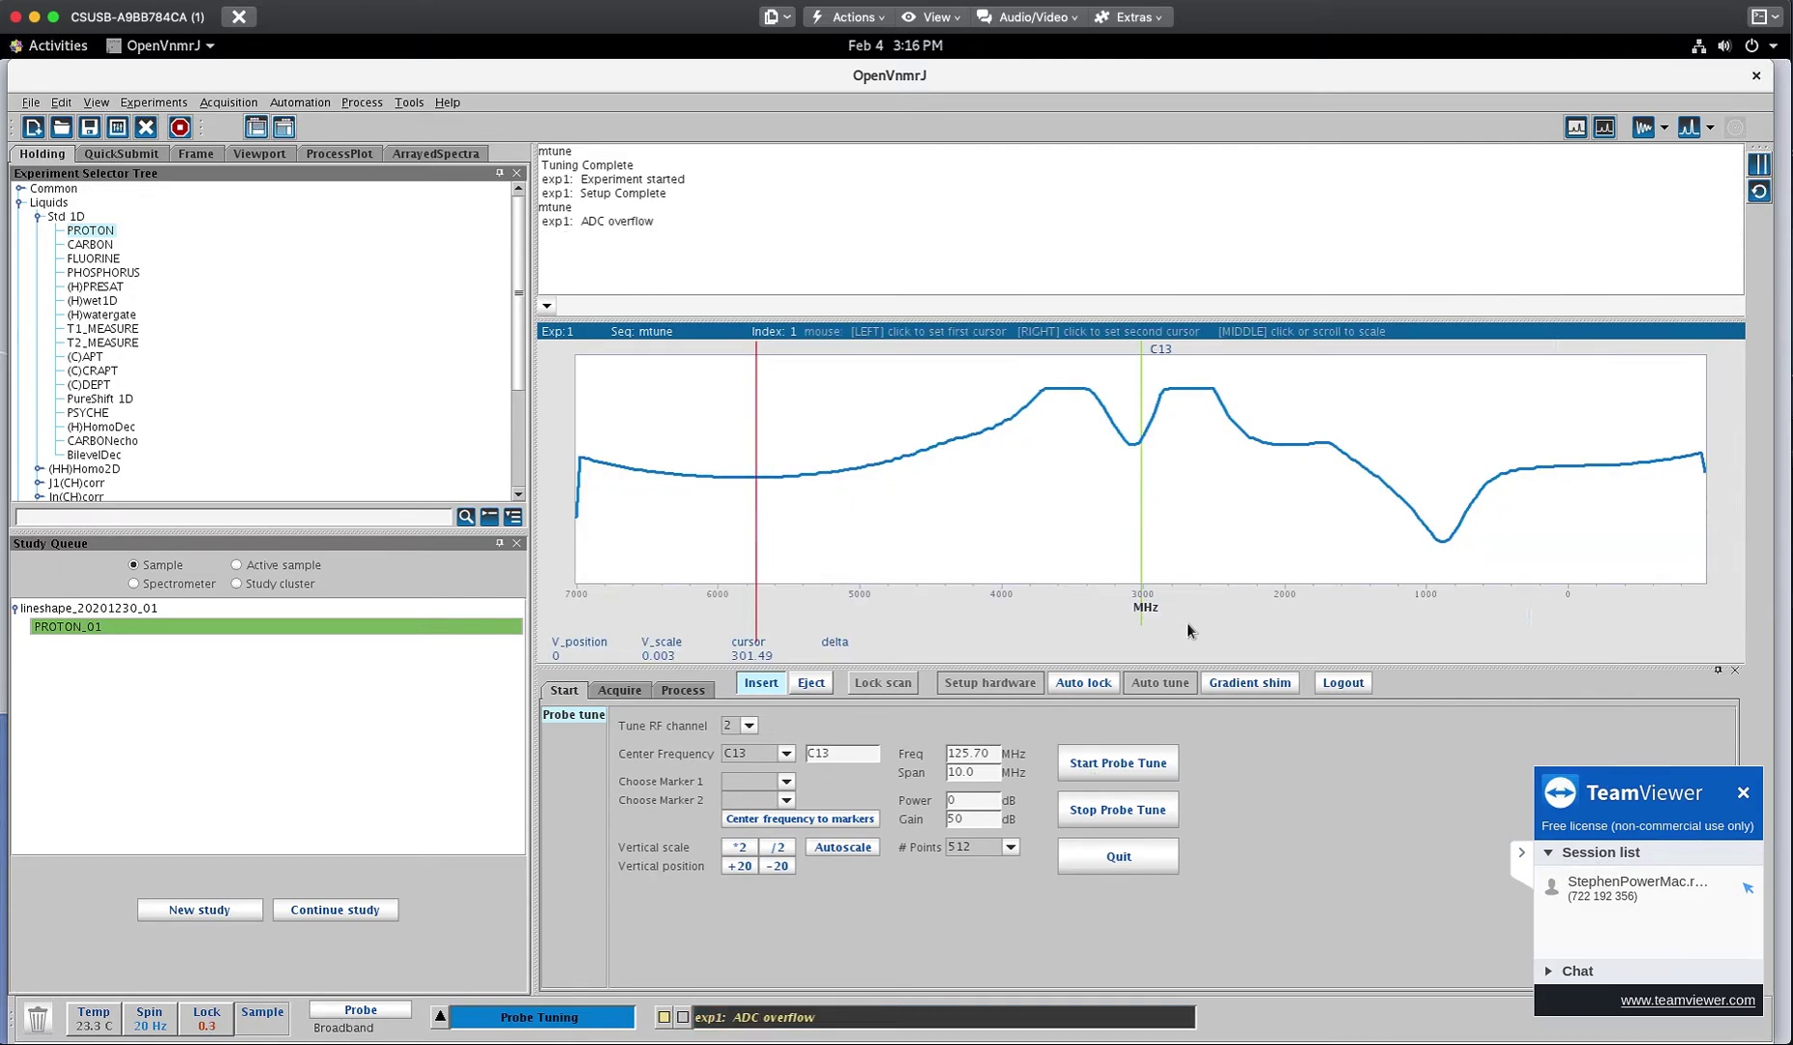
{"action": "left_click", "coordinate": [851, 848]}
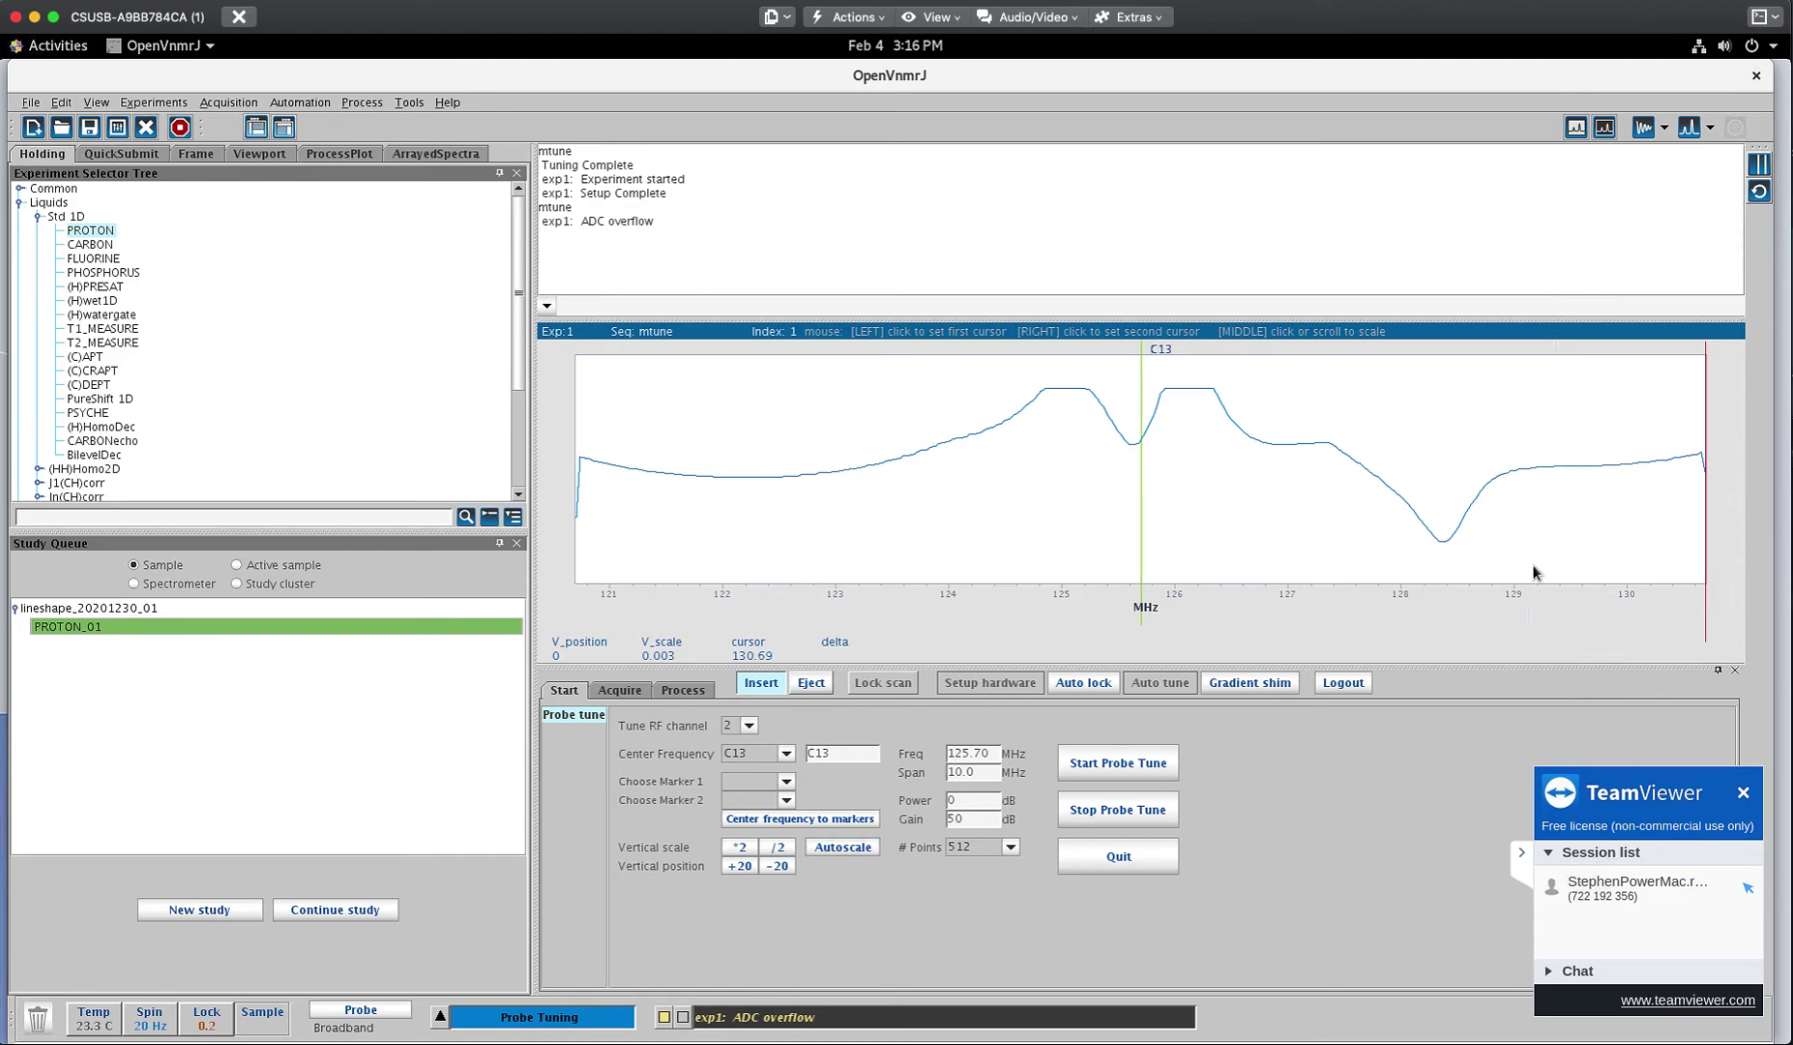
{"action": "left_click_drag", "start_coordinate": [1683, 565], "coordinate": [1142, 578]}
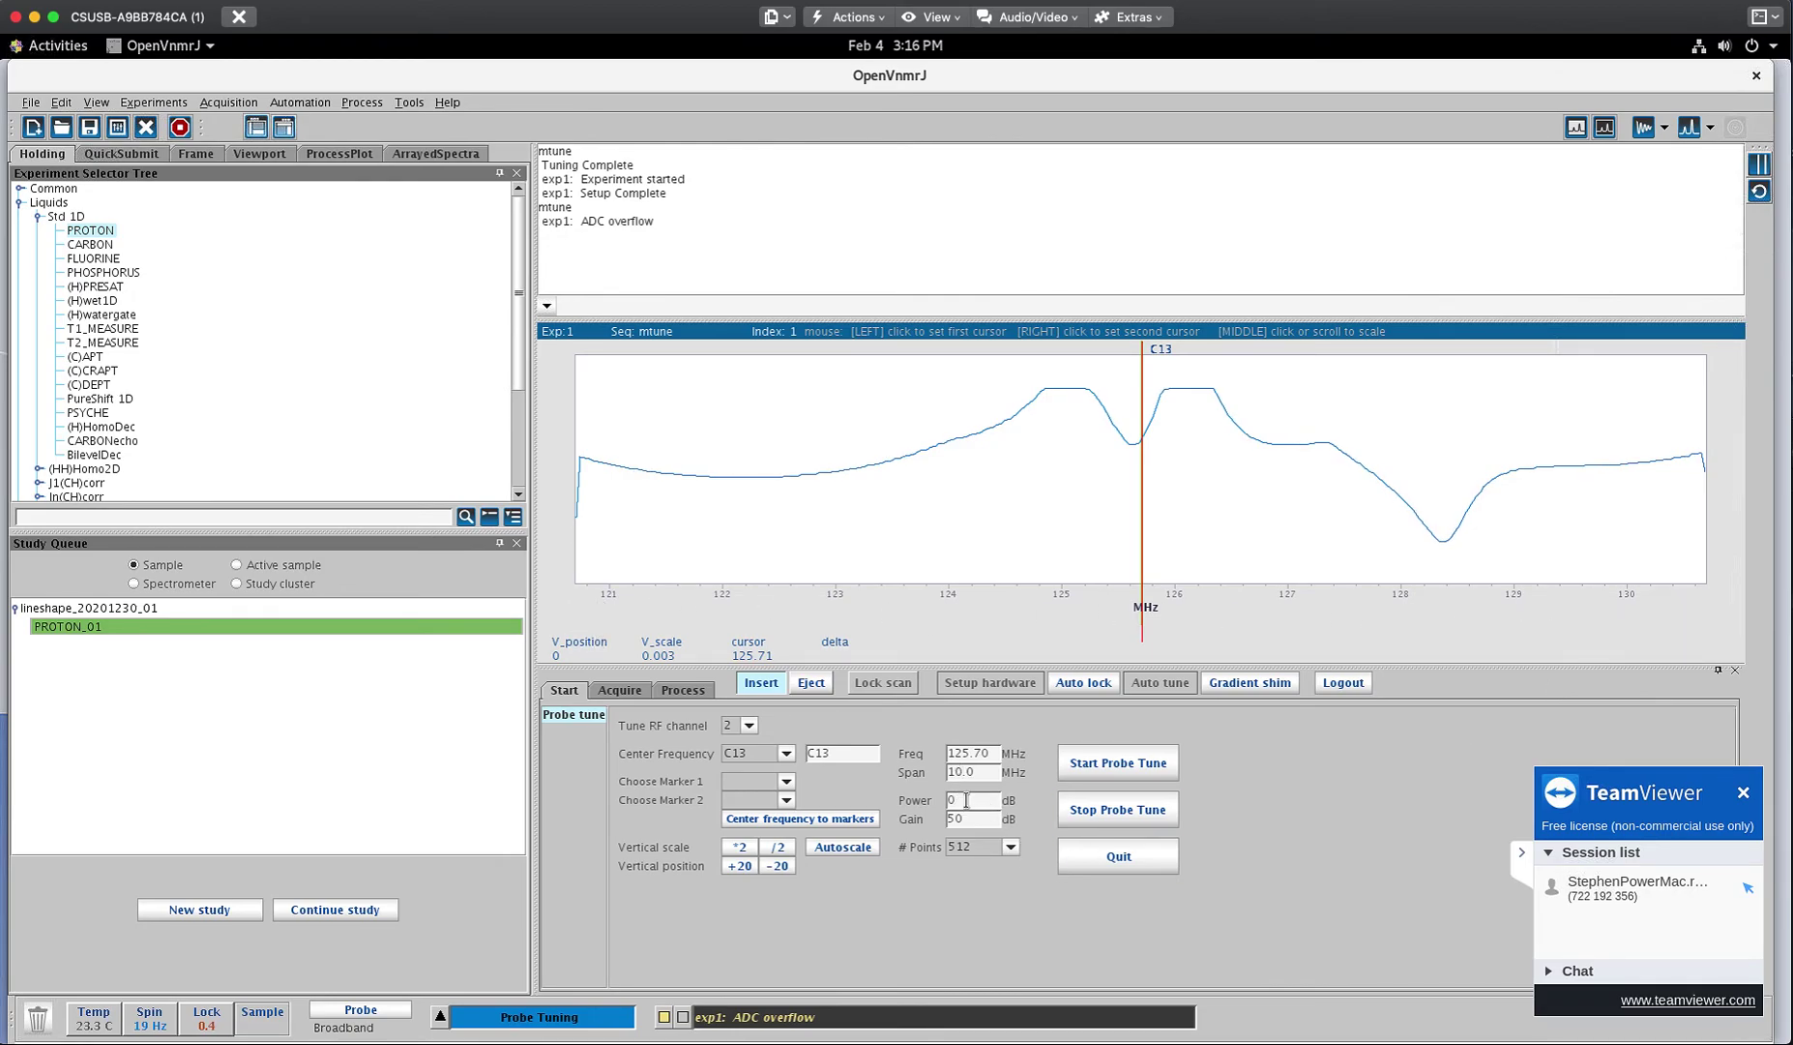
Step: Widen the carbon sweep span to 100.0 MHz and autoscale the resulting curve
{"action": "type", "text": "0"}
{"action": "key", "text": "Return"}
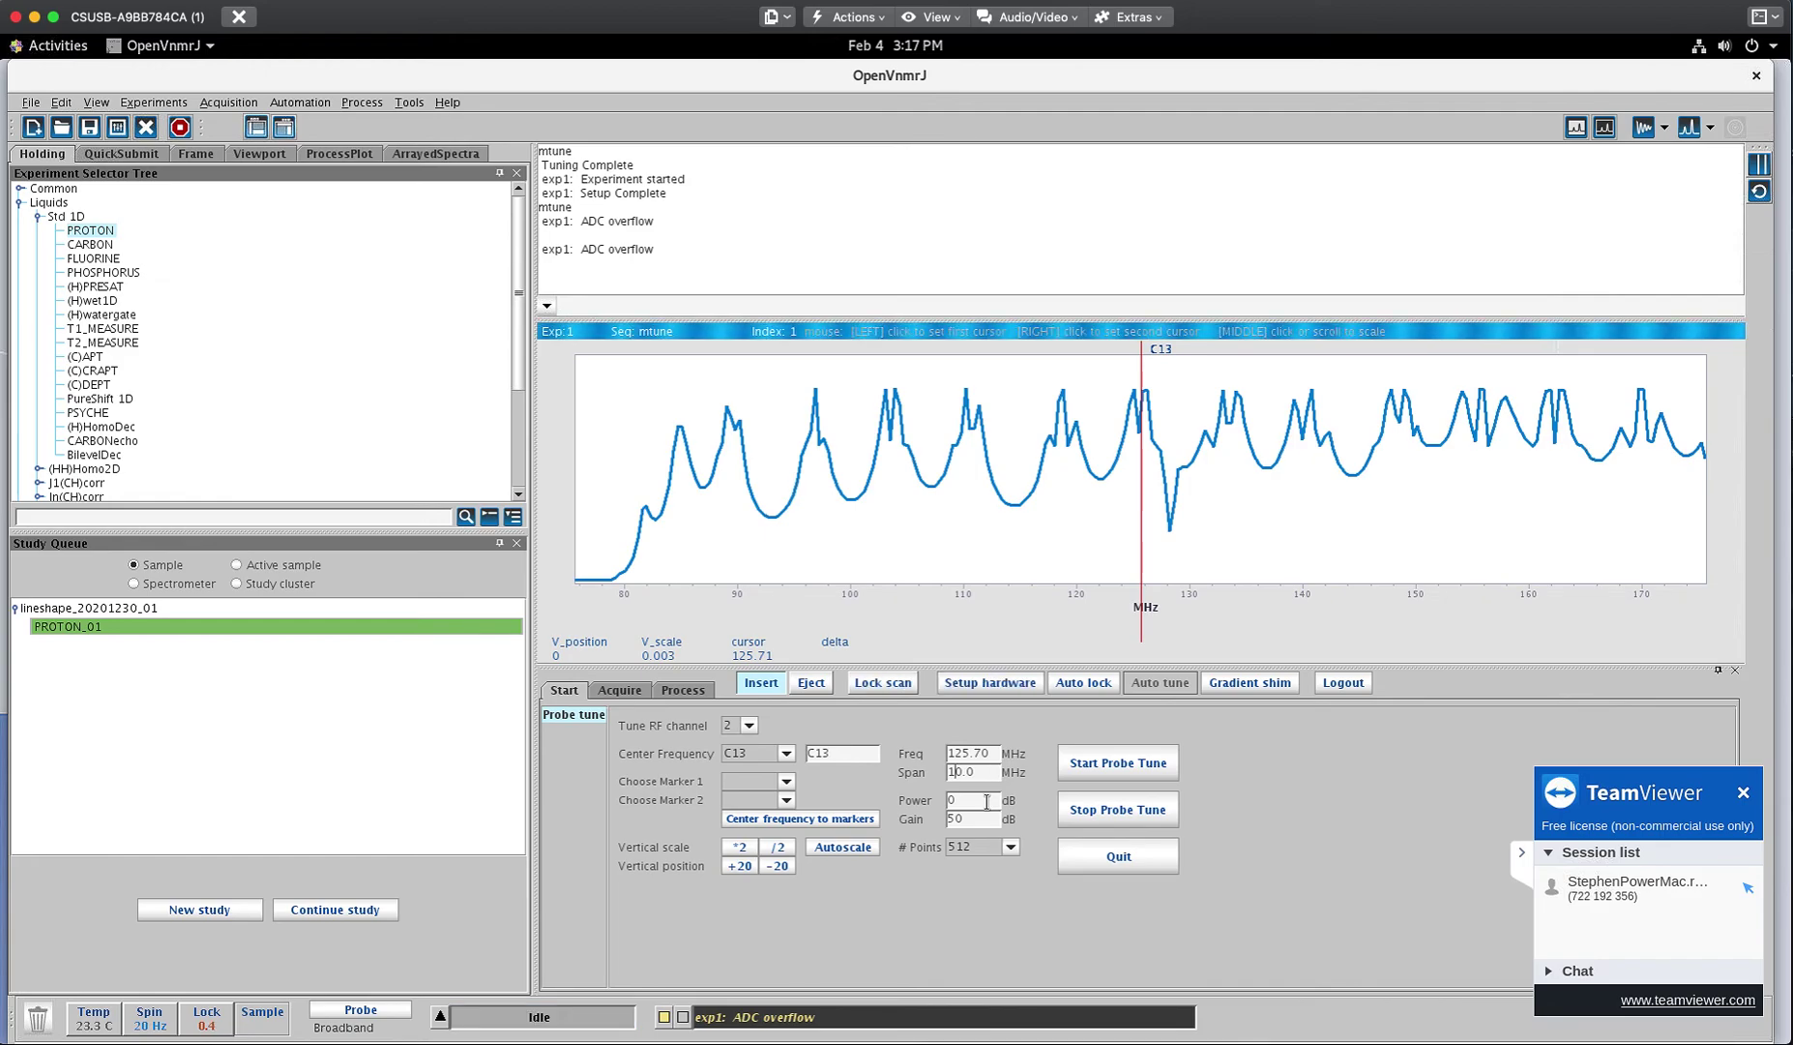
{"action": "left_click", "coordinate": [874, 844]}
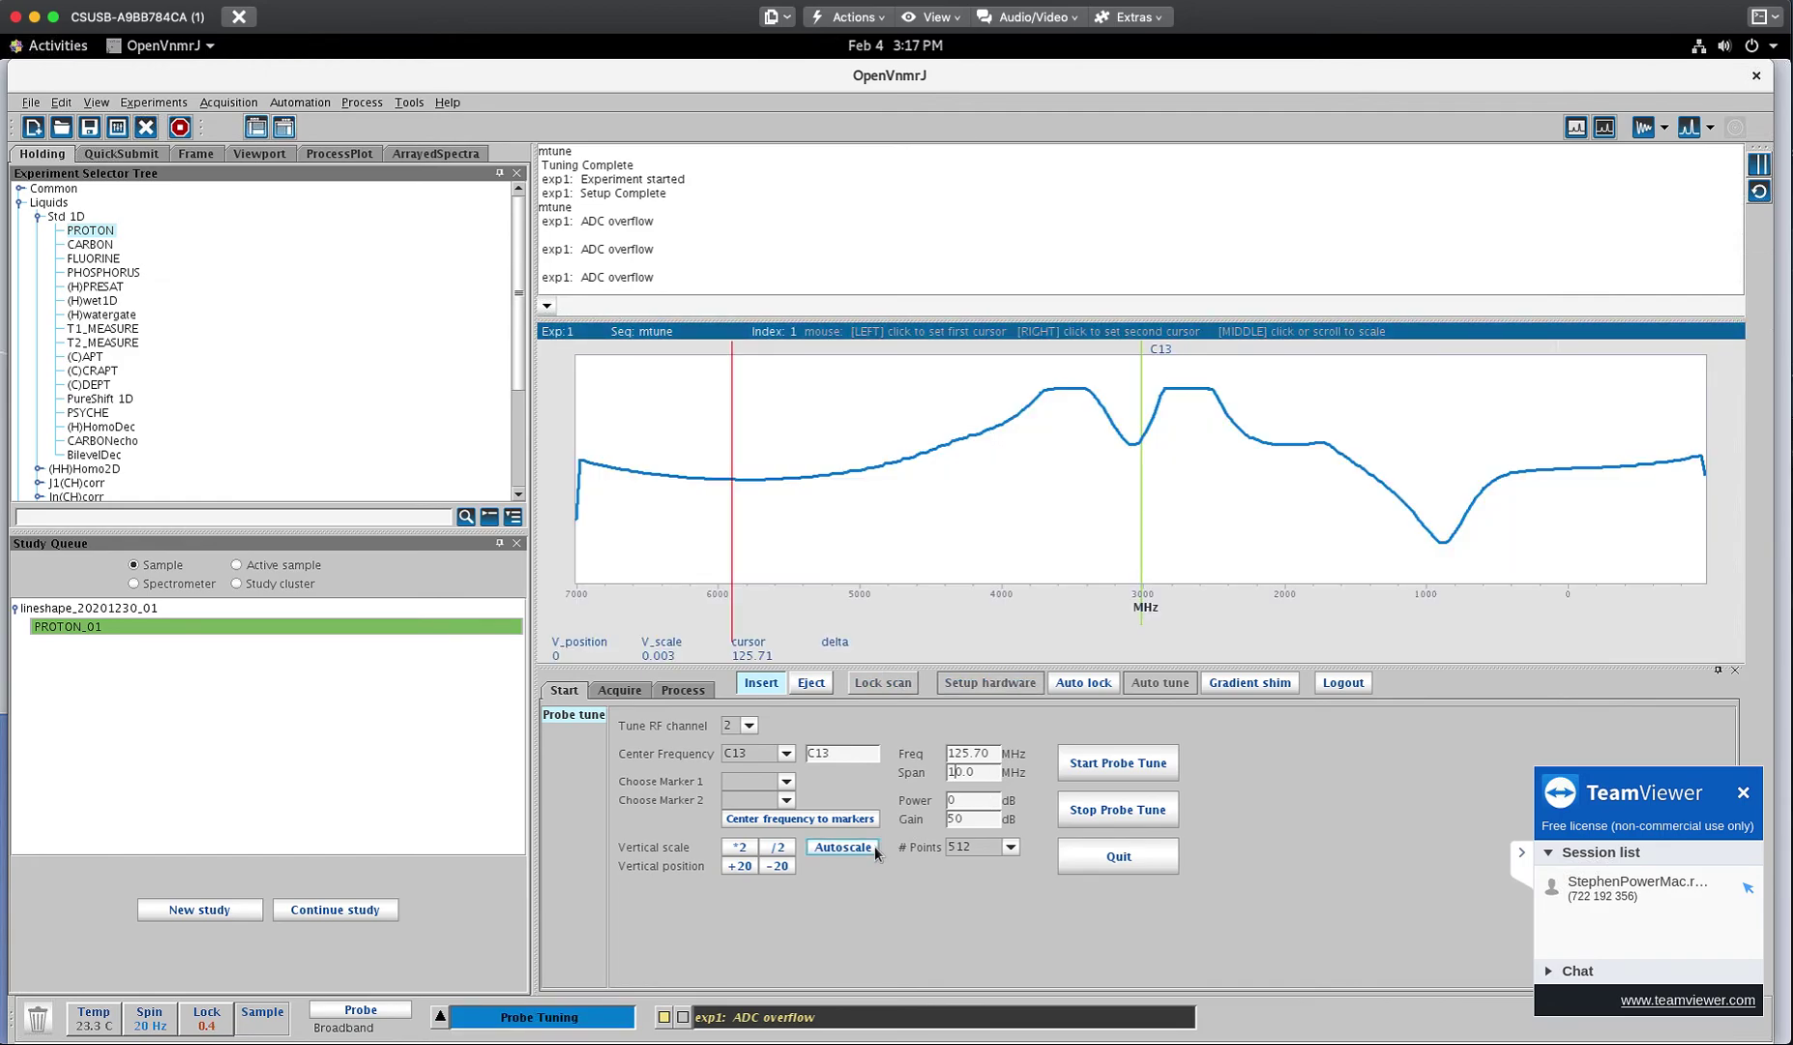
Step: Autoscale the C13 curve once more, then stop probe tuning and quit mtune
{"action": "left_click", "coordinate": [875, 844]}
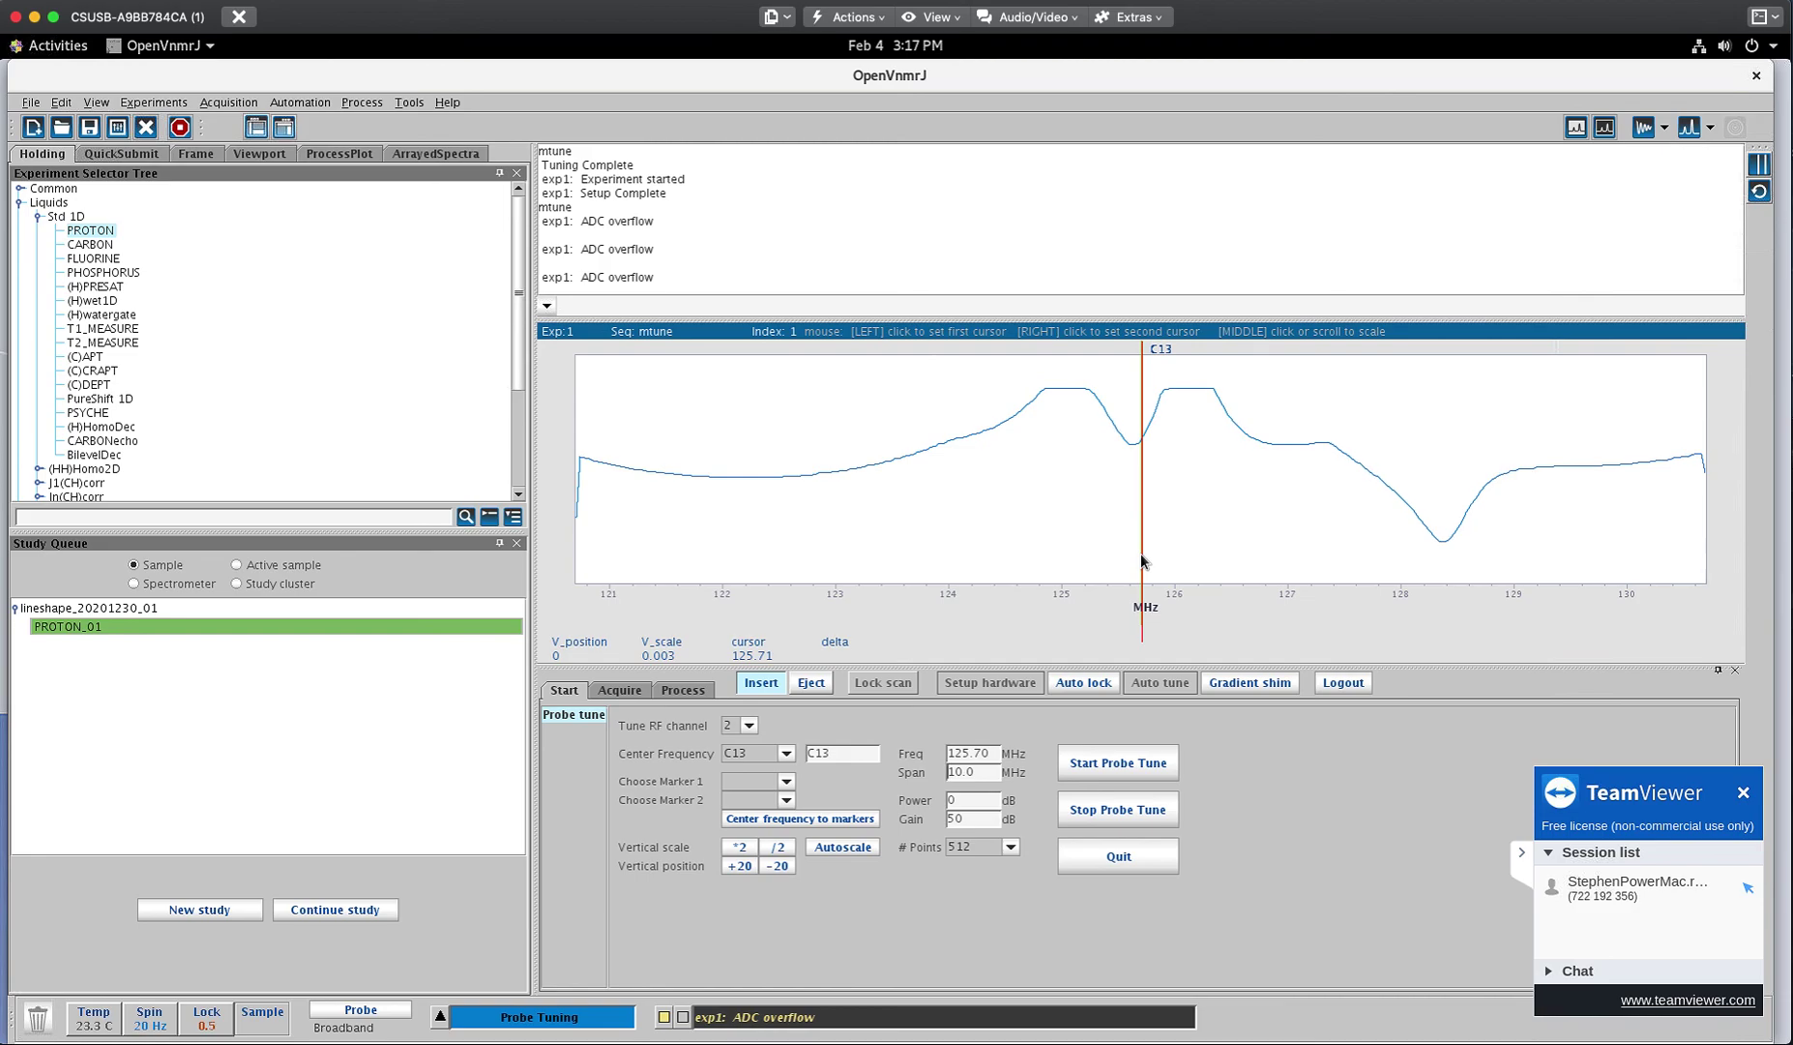
{"action": "left_click", "coordinate": [1148, 810]}
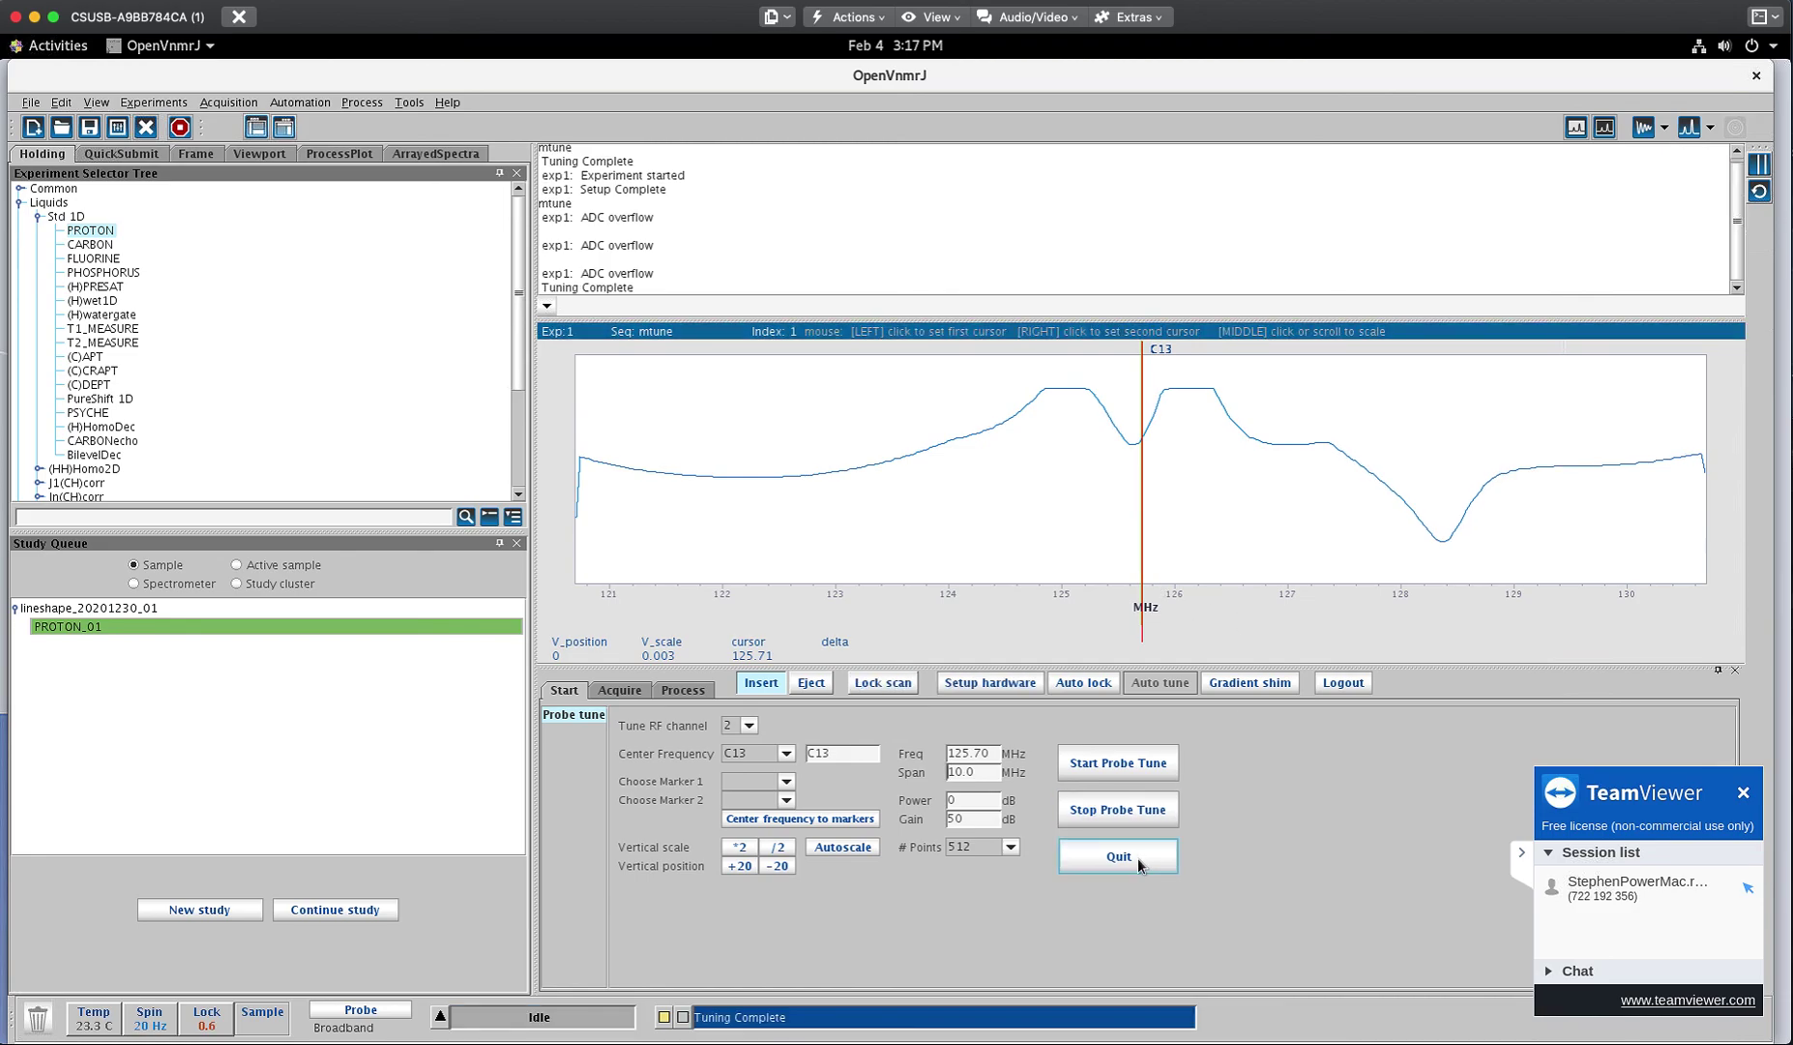
{"action": "left_click", "coordinate": [1137, 856]}
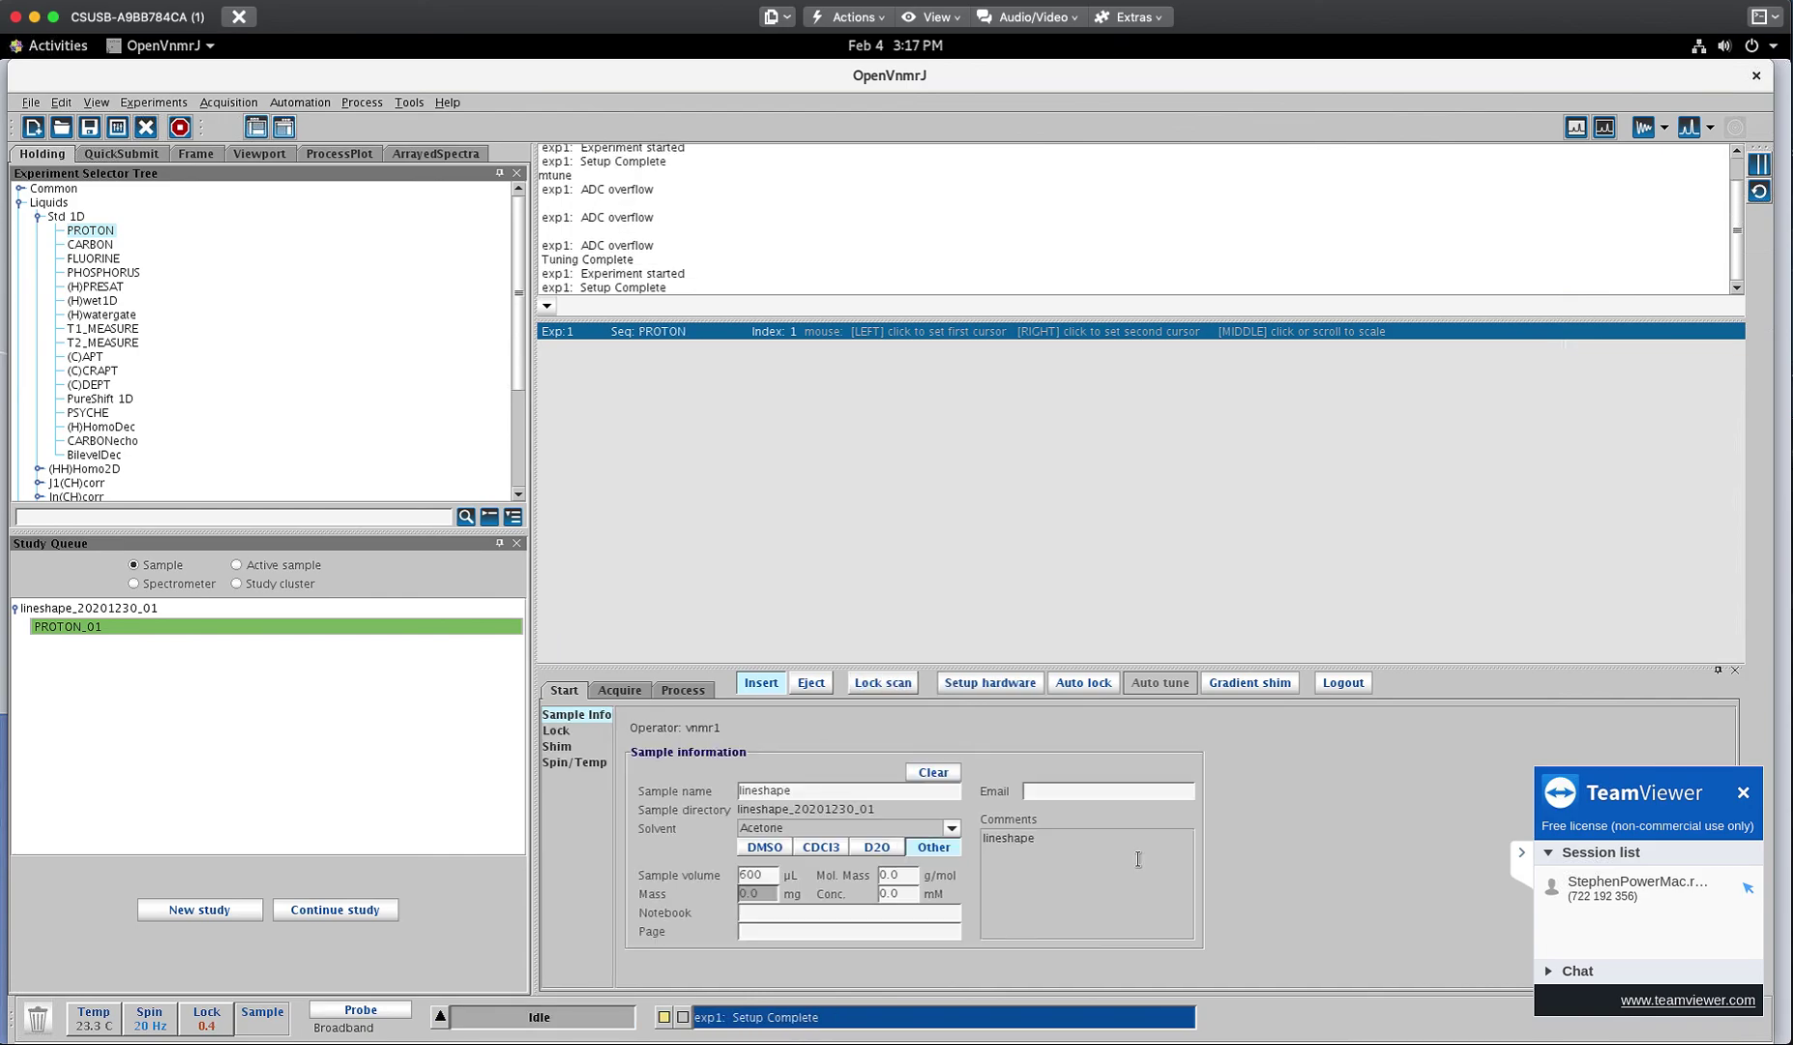